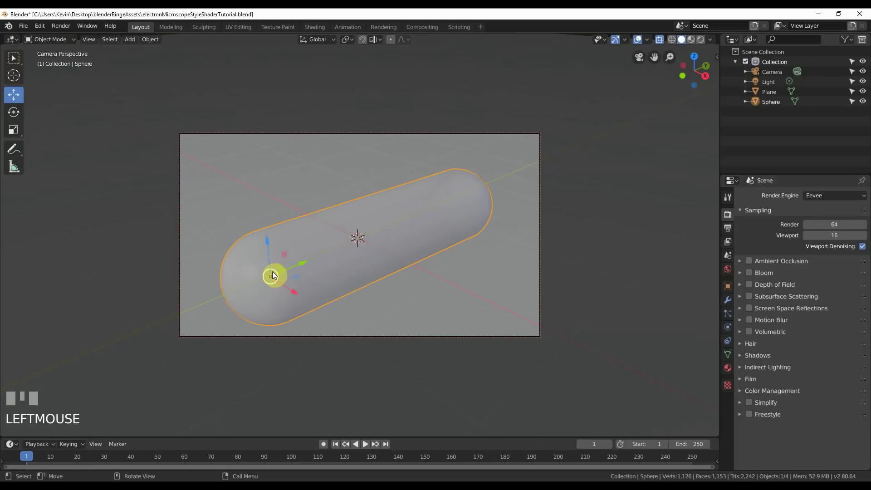
Inspect the capsule's mesh in Edit Mode, then select the floor plane.
key(Tab)
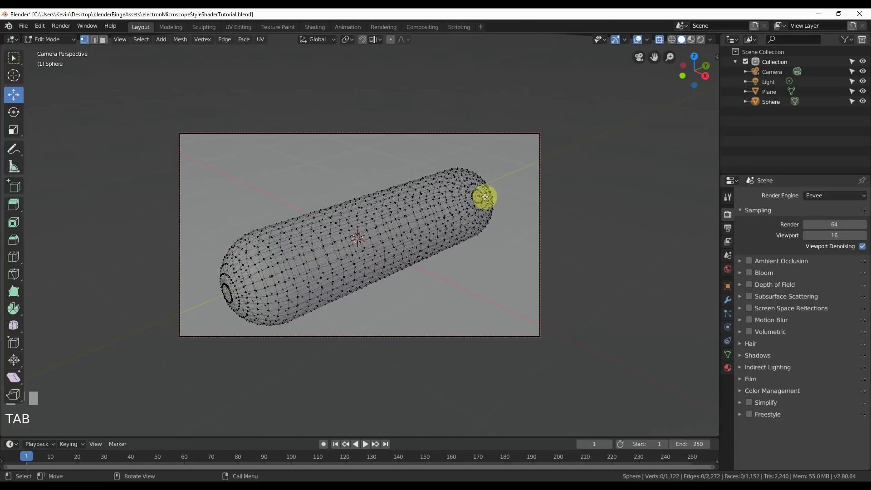
key(Tab)
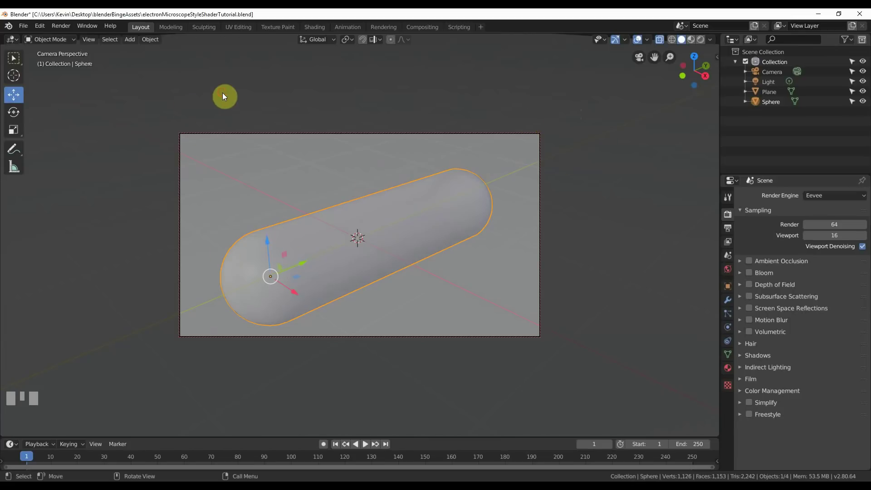
click(406, 158)
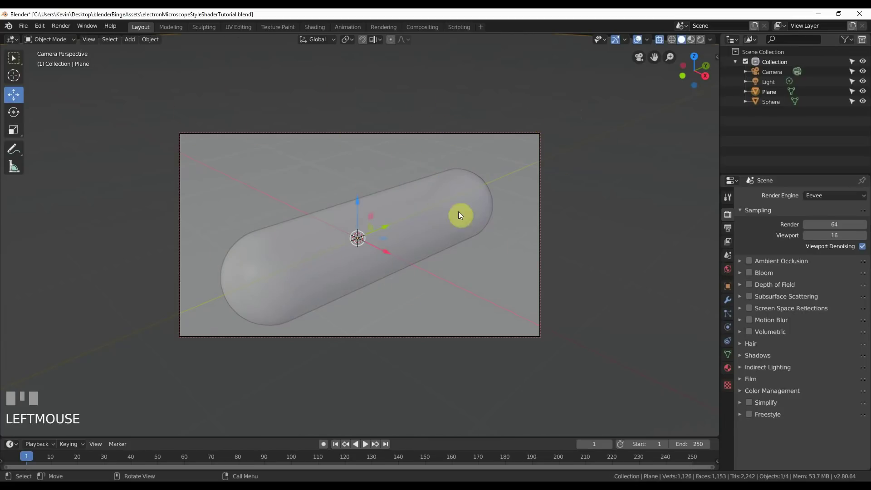
mouse_move(652, 201)
middle_down()
mouse_move(644, 178)
mouse_move(652, 165)
middle_up()
Turn off Lock Camera to View in the sidebar, orbit out, and delete the Light.
key(n)
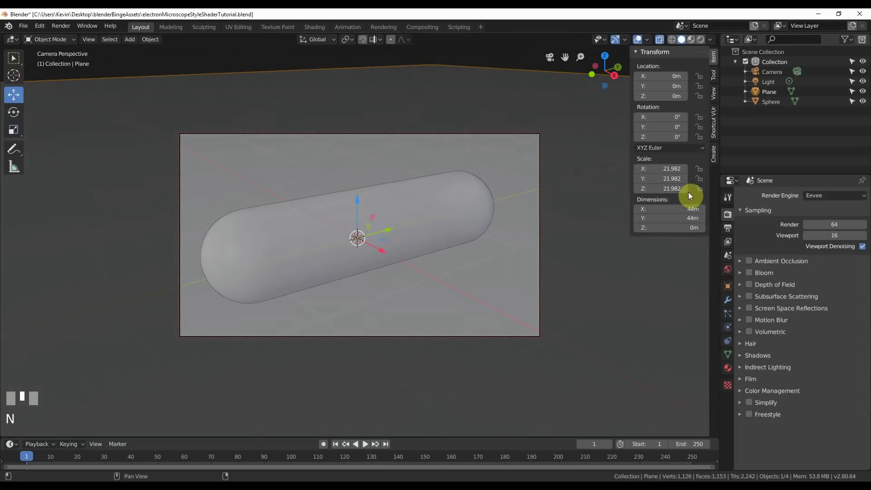
click(714, 94)
click(702, 172)
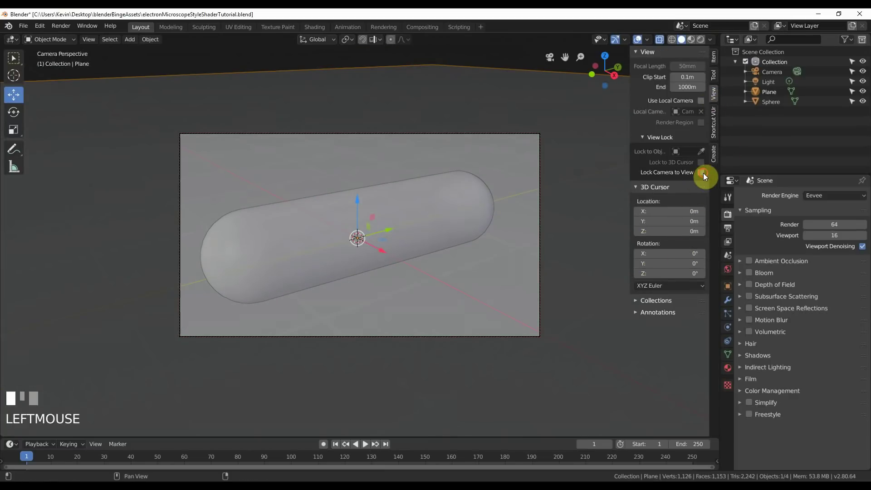
mouse_move(703, 173)
middle_down()
mouse_move(504, 203)
mouse_move(407, 231)
mouse_move(429, 213)
mouse_move(401, 220)
middle_up()
scroll(501, 206, down, 3)
scroll(402, 220, up, 4)
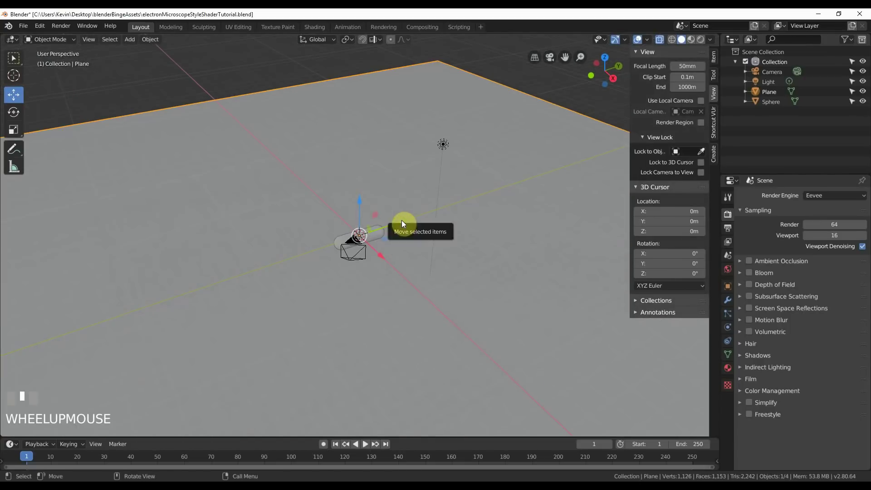
click(444, 150)
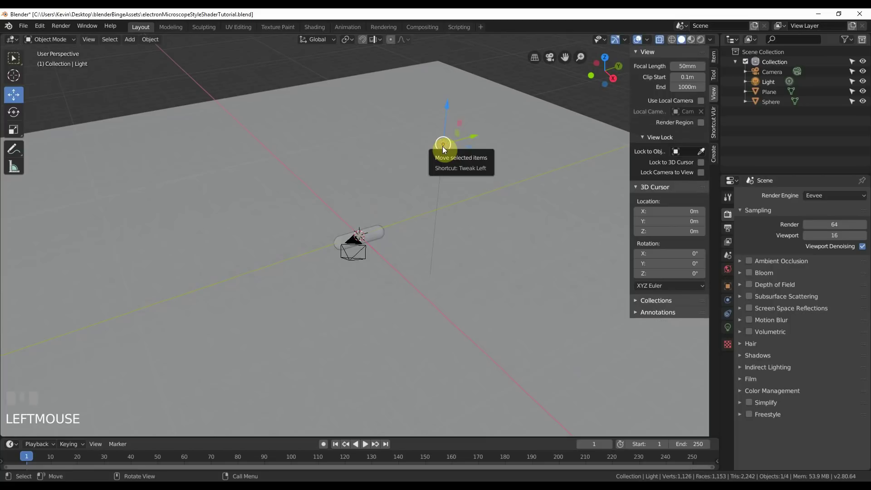
key(Delete)
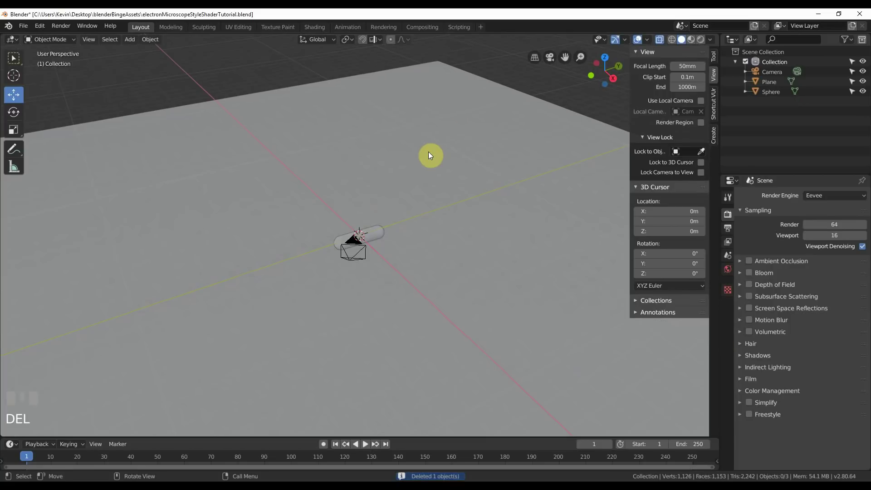
Return to camera view, enable Lock Camera to View, and reframe closer on the capsule.
key(KP_0)
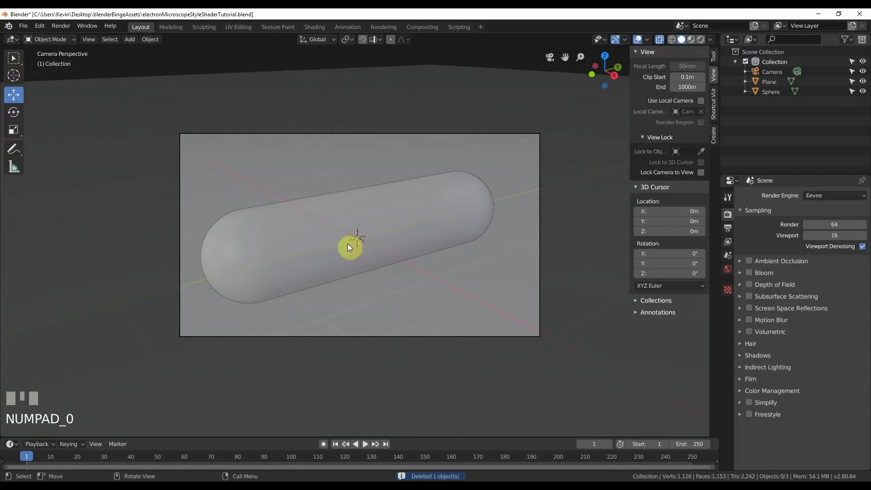
middle_drag(420, 230, 424, 235)
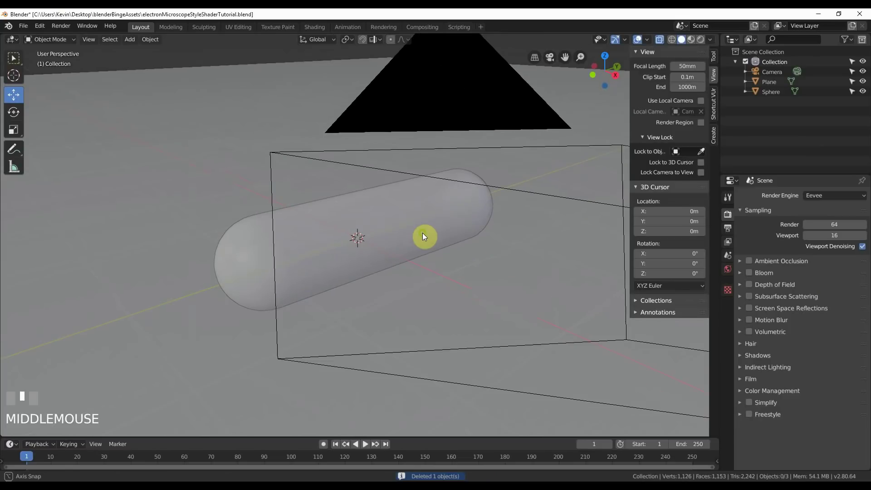
key(KP_0)
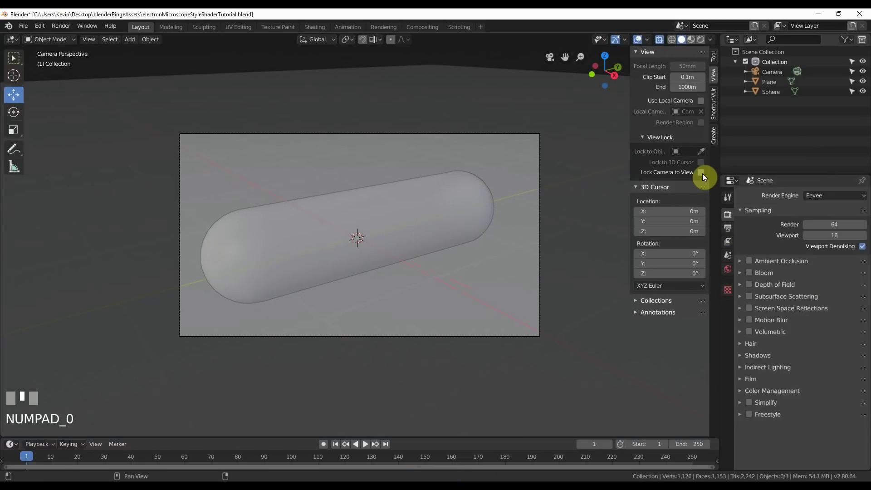
click(701, 172)
mouse_move(438, 260)
middle_down()
mouse_move(446, 258)
mouse_move(441, 264)
middle_up()
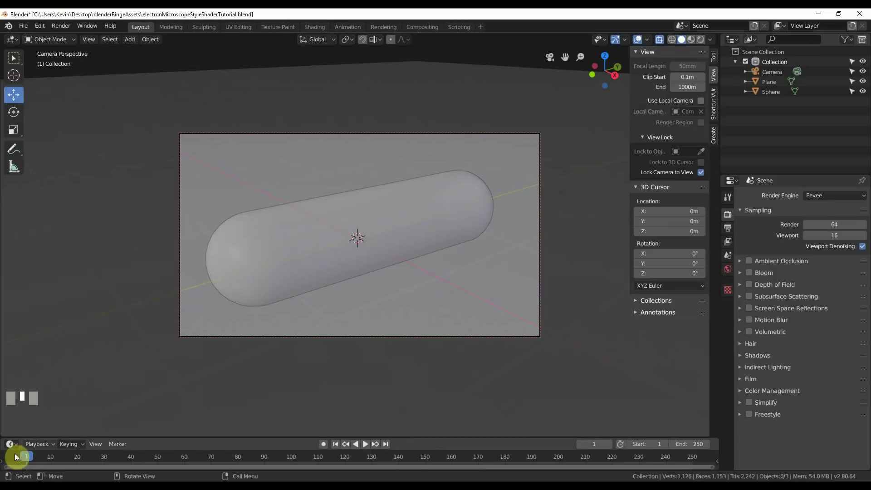
Split a new area below the viewport and make it a Shader Editor.
drag(5, 435, 13, 266)
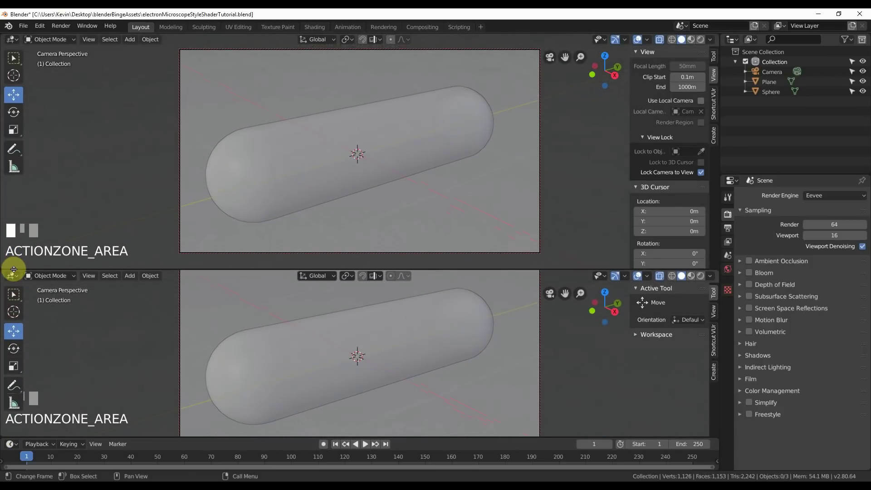
click(13, 273)
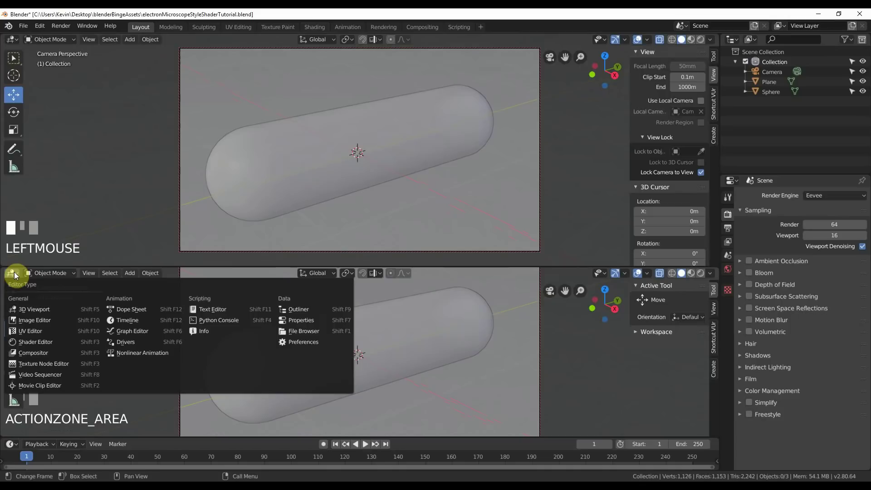
click(25, 340)
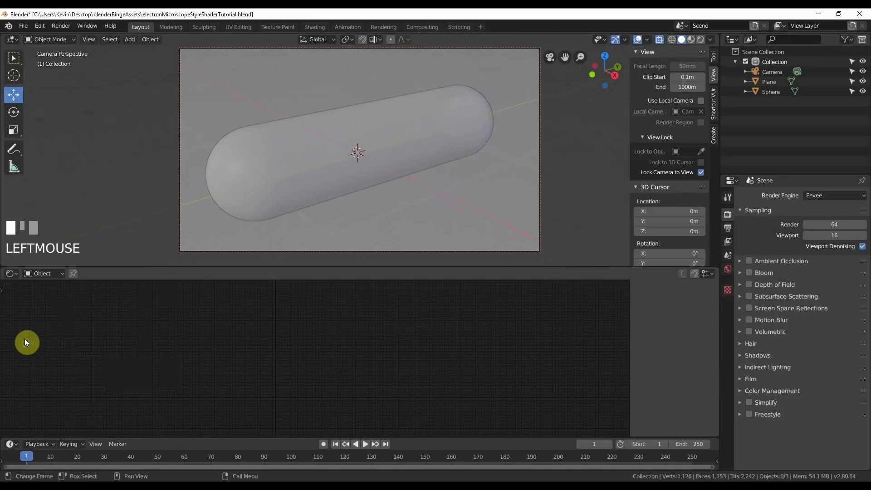
Give the selected capsule a new material and zoom in on its Principled BSDF nodes.
click(327, 140)
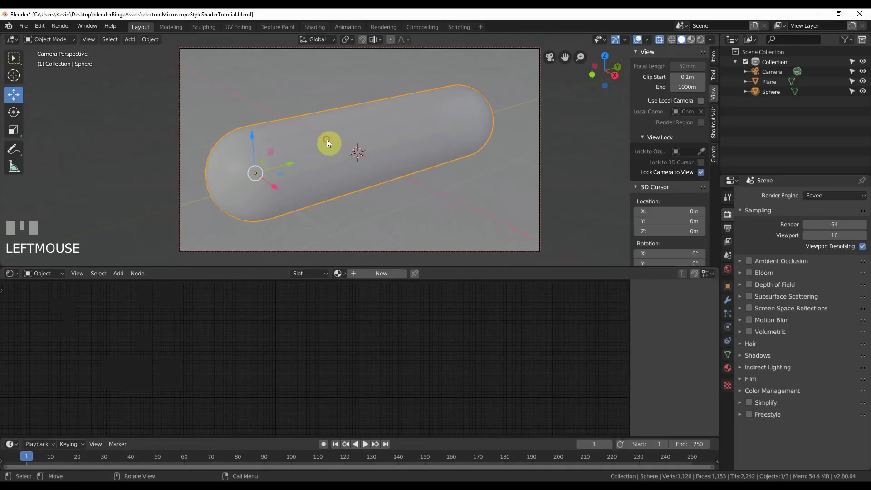
click(374, 273)
scroll(347, 323, up, 2)
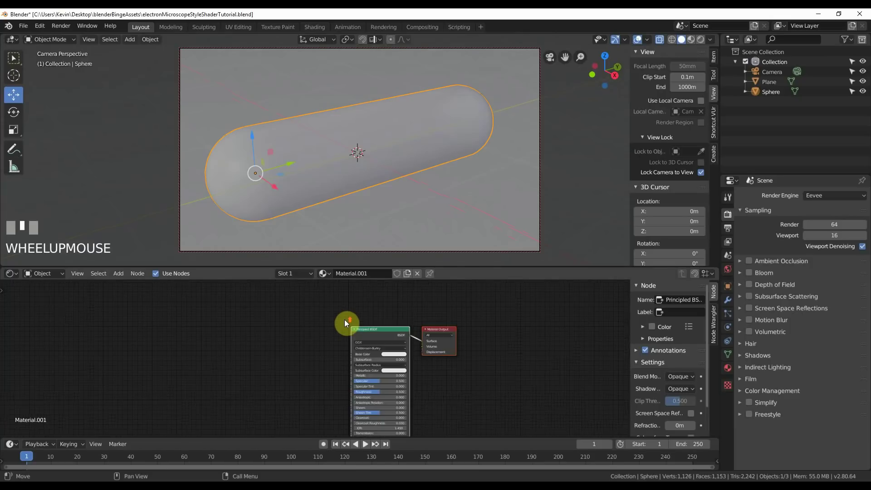
scroll(346, 322, up, 3)
scroll(346, 323, up, 2)
middle_drag(346, 323, 247, 364)
scroll(378, 363, up, 1)
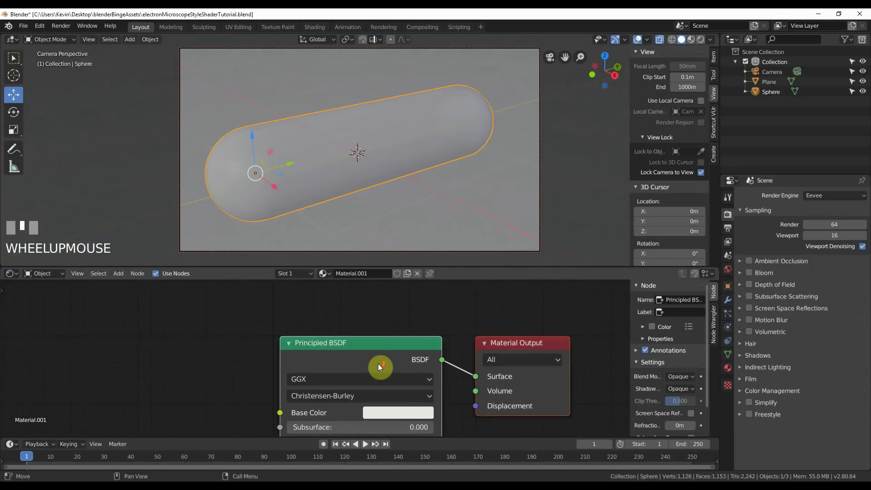
scroll(341, 351, up, 1)
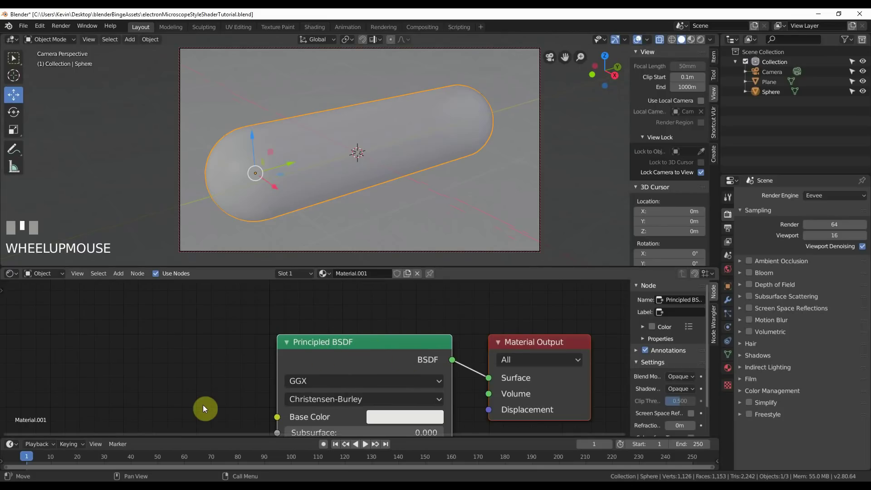
Switch to Rendered shading and set the Base Color to pure black.
click(701, 39)
mouse_move(233, 399)
middle_down()
mouse_move(228, 325)
mouse_move(225, 344)
middle_up()
scroll(225, 345, down, 1)
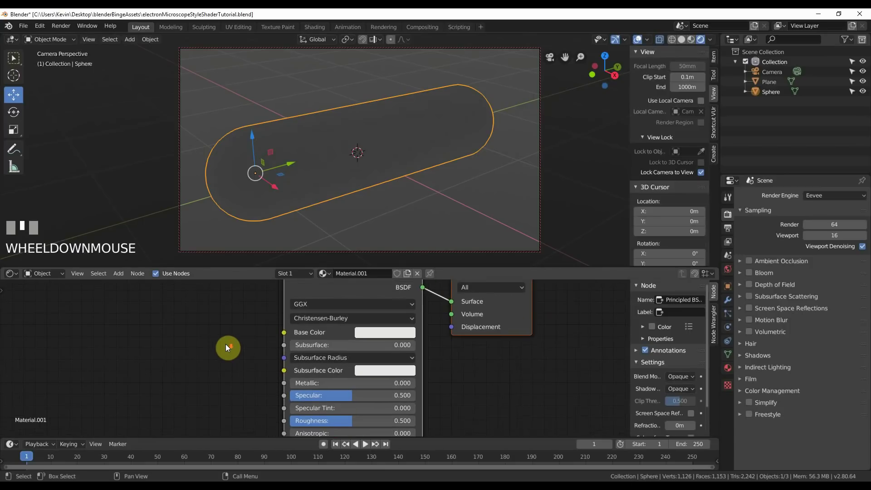
click(356, 335)
drag(433, 253, 434, 266)
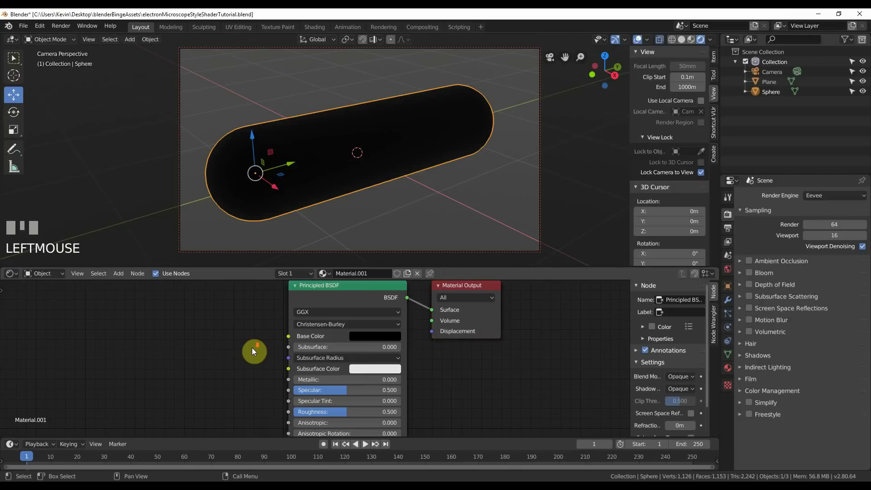
Set the Principled BSDF Roughness to 1.000.
scroll(252, 348, up, 1)
middle_drag(252, 347, 247, 331)
scroll(241, 387, up, 1)
scroll(241, 388, up, 1)
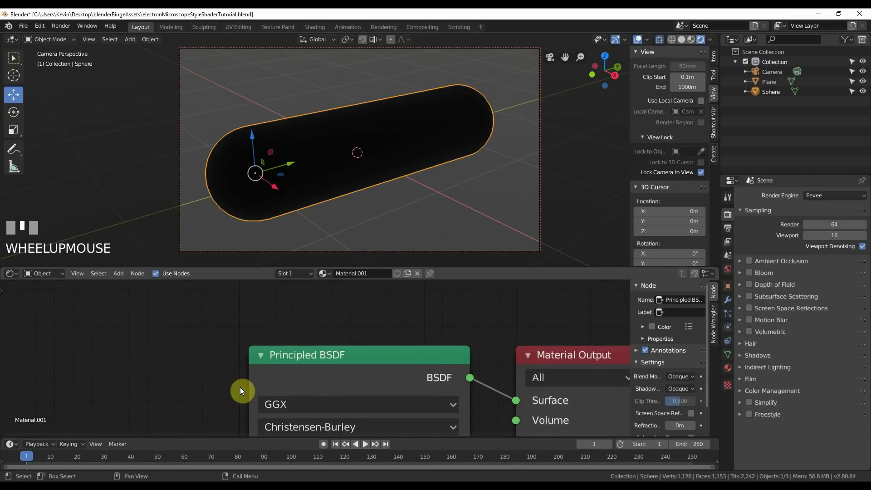
mouse_move(240, 387)
middle_down()
mouse_move(205, 302)
mouse_move(218, 313)
middle_up()
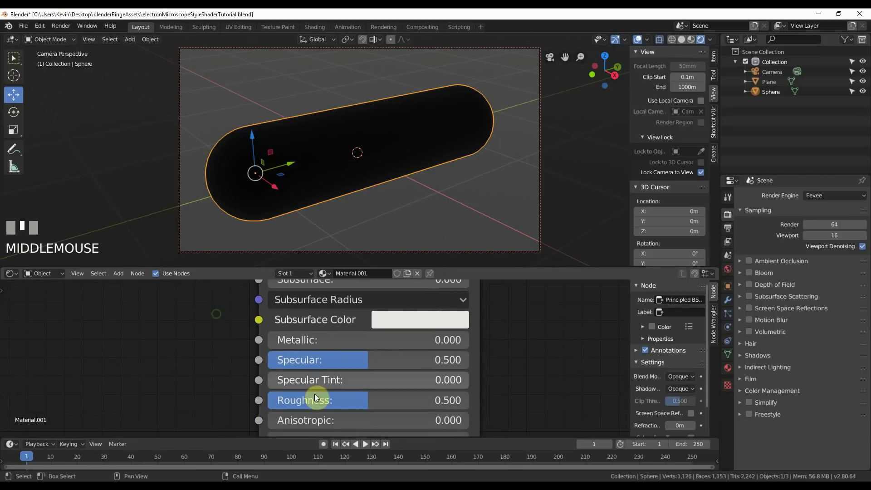
click(344, 401)
text(1)
key(Return)
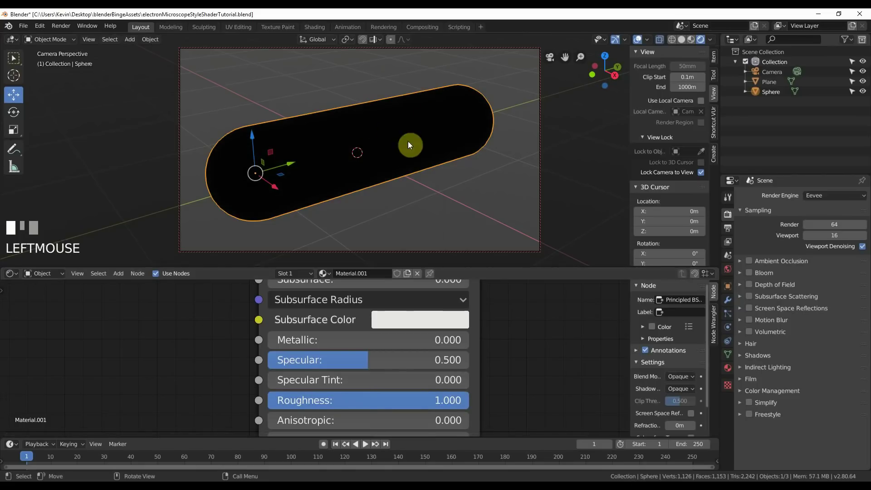
middle_drag(214, 334, 188, 444)
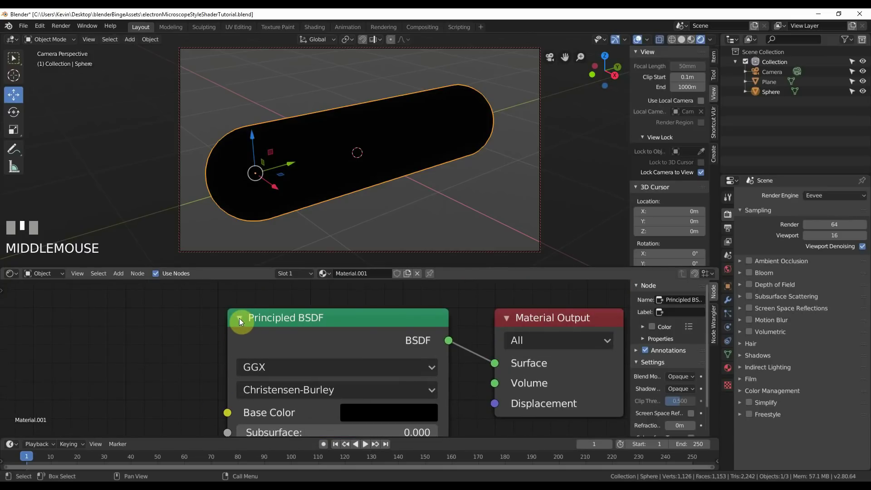
Collapse the Principled BSDF and spread it and the Material Output apart for room.
click(240, 319)
scroll(182, 344, down, 2)
scroll(183, 344, down, 2)
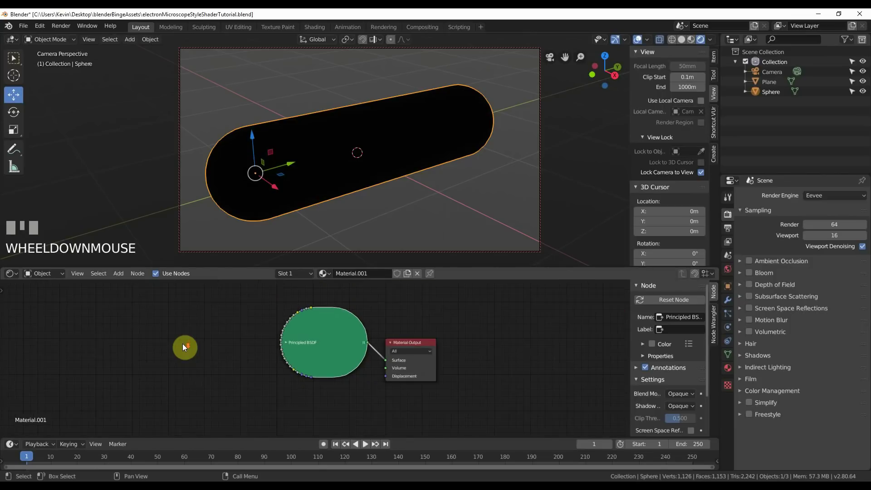
scroll(183, 344, down, 1)
click(319, 348)
drag(319, 349, 239, 328)
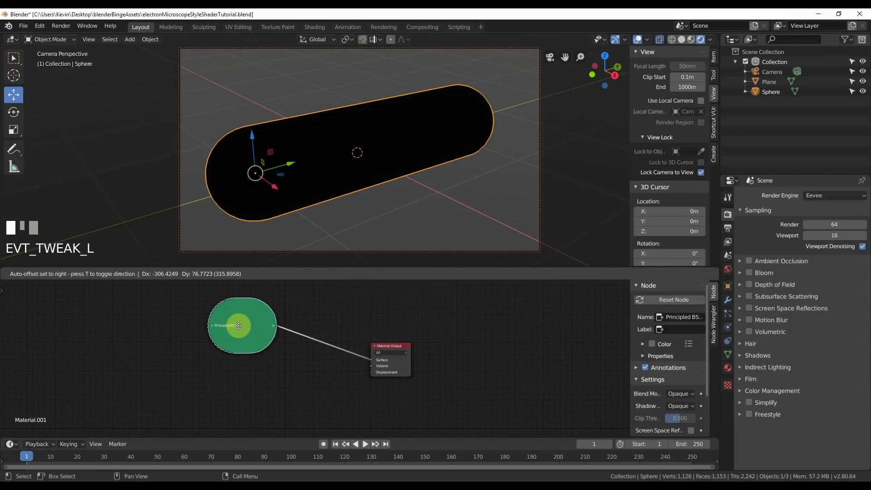
drag(380, 345, 422, 337)
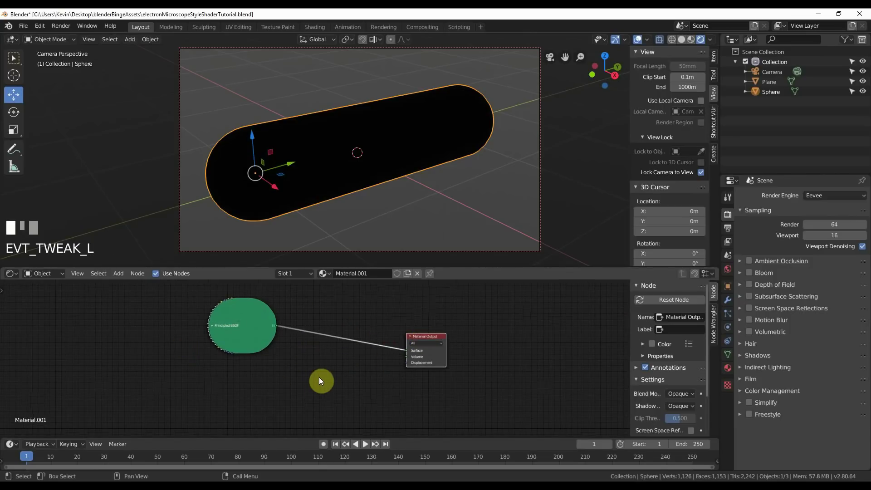
Drop a Mix Shader onto the link between the Principled BSDF and Material Output.
key(shift+a)
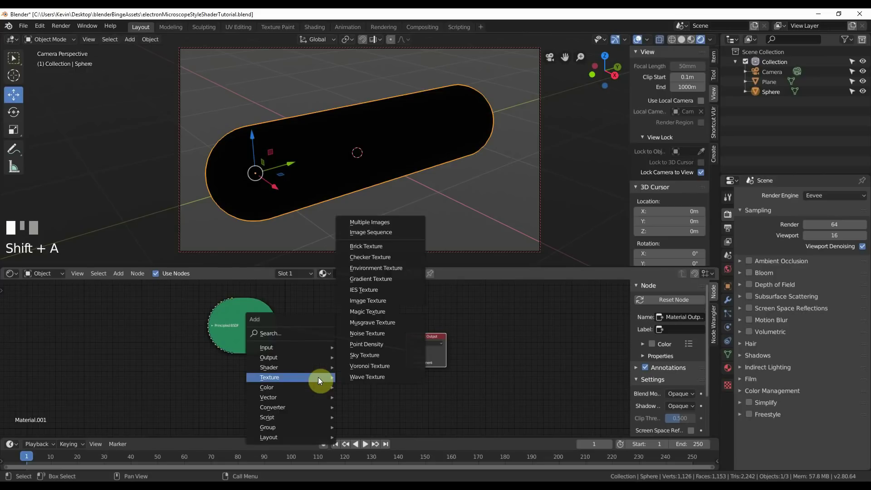
key(shift+a)
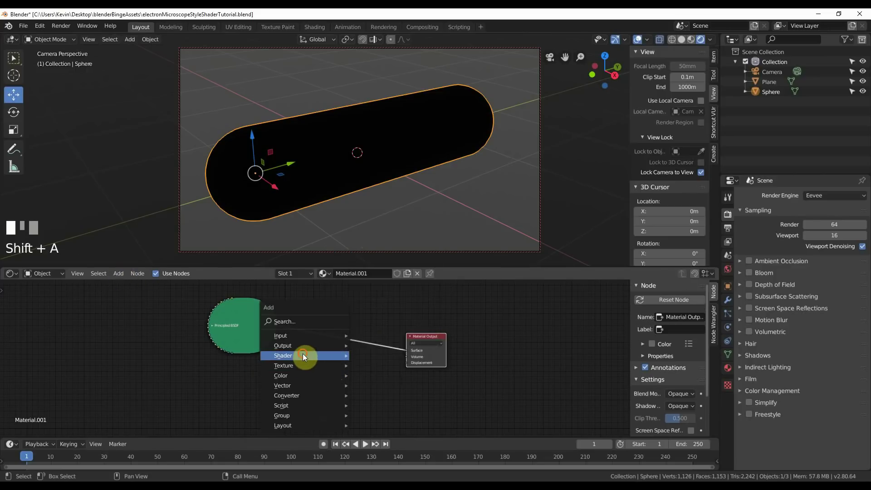
mouse_move(283, 355)
click(381, 257)
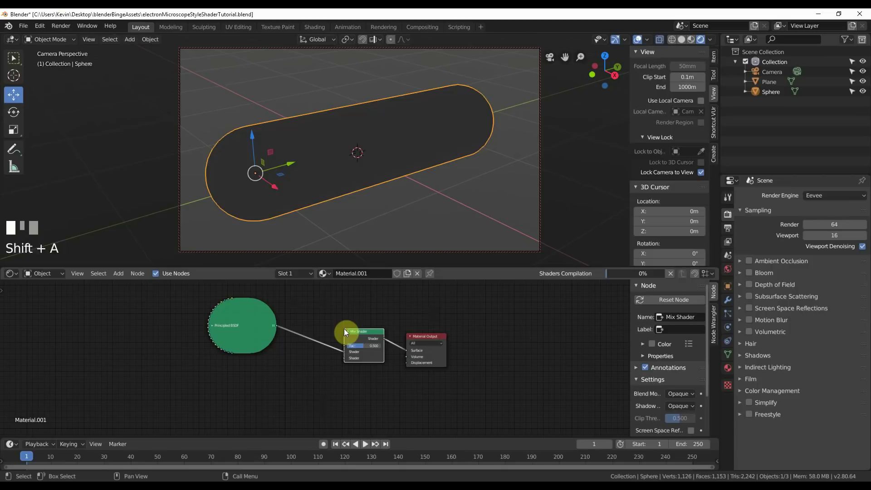
click(345, 356)
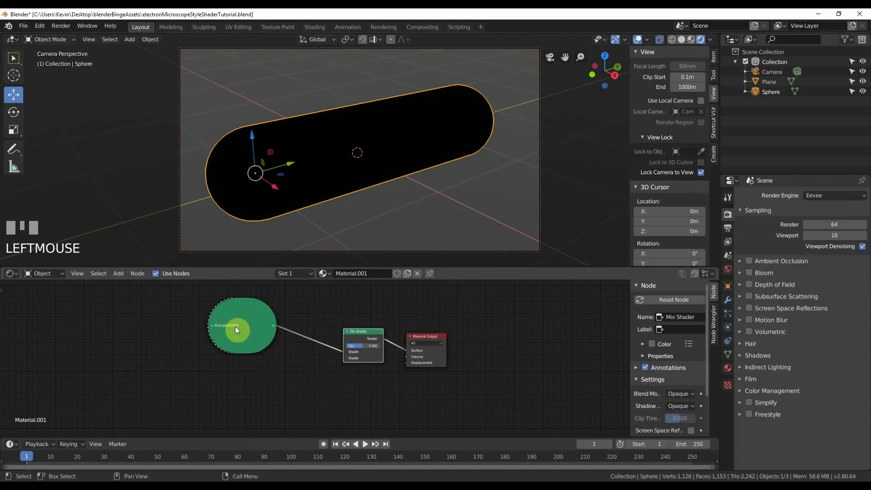
scroll(235, 326, up, 3)
middle_drag(238, 329, 278, 356)
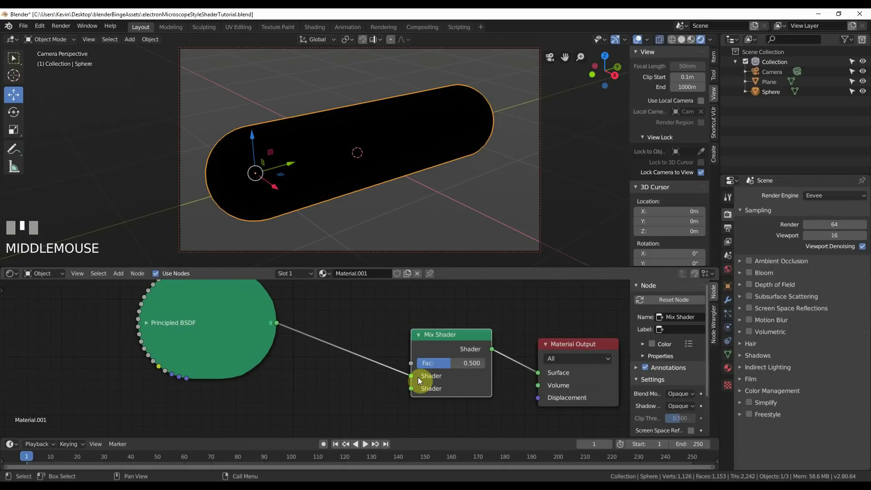
scroll(315, 388, down, 1)
scroll(312, 391, down, 1)
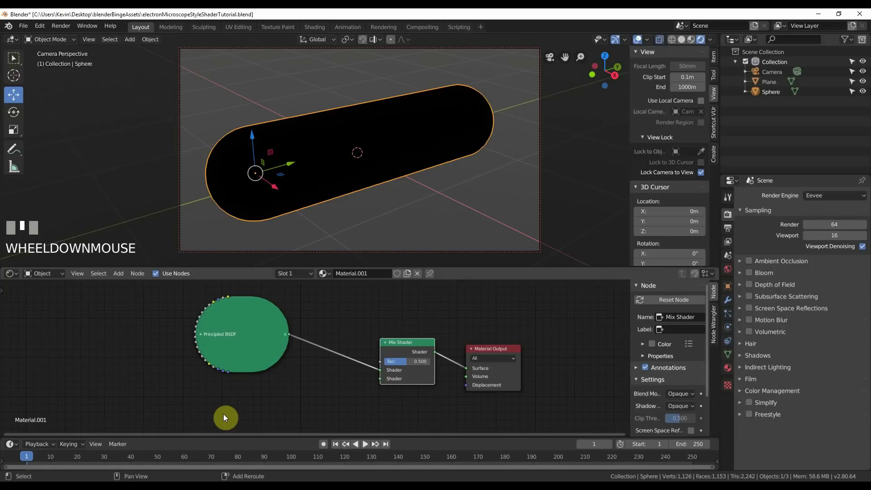
Add an Emission node to the Mix Shader's second input and set Fac to 1.000.
key(shift+a)
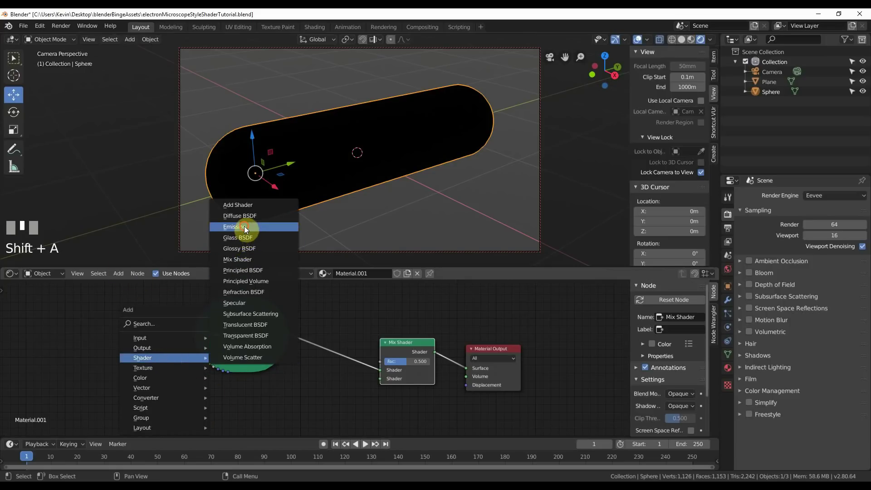
click(234, 227)
click(211, 380)
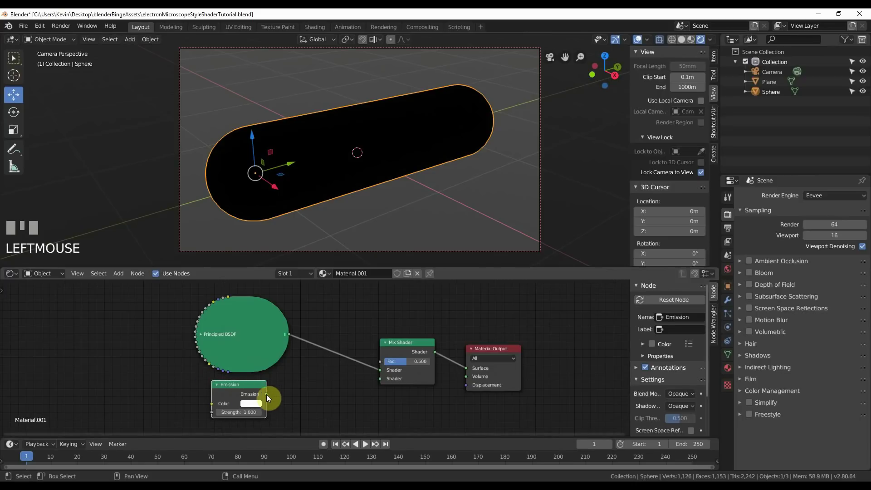
mouse_move(266, 394)
mouse_down()
mouse_move(388, 379)
mouse_move(384, 361)
mouse_up()
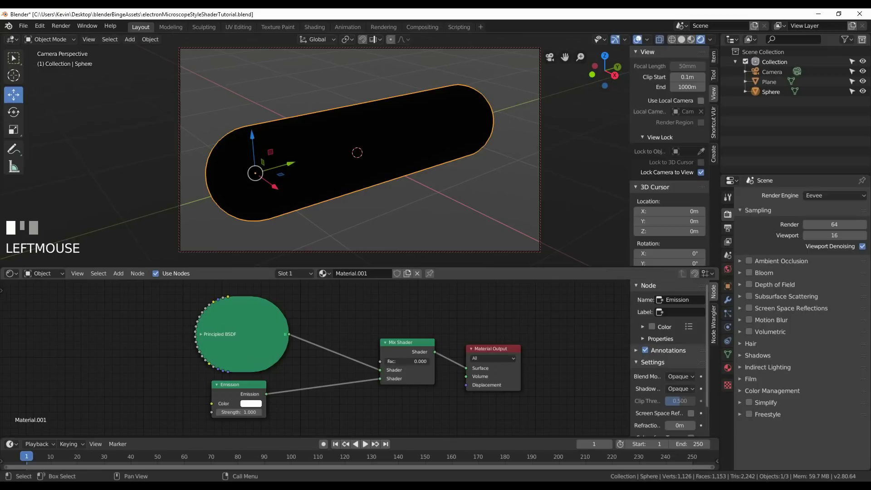
click(246, 330)
drag(391, 361, 430, 361)
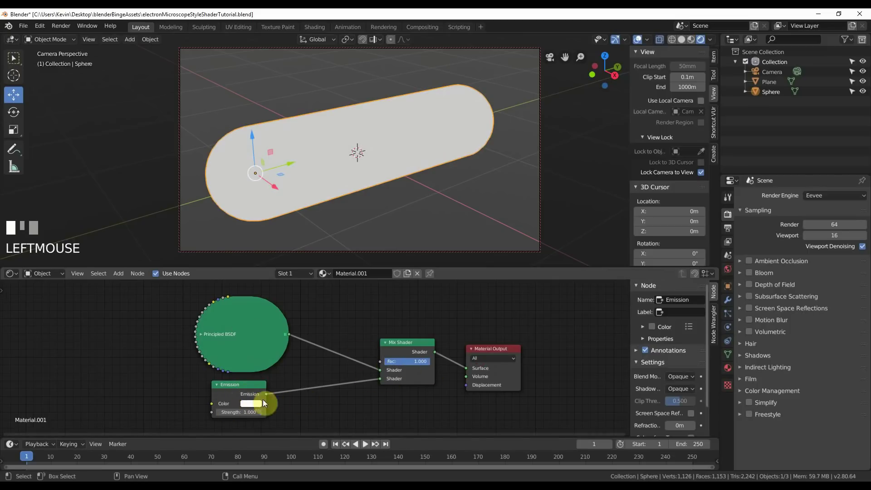
Shift the shader nodes lower to free space above them.
click(392, 379)
click(252, 404)
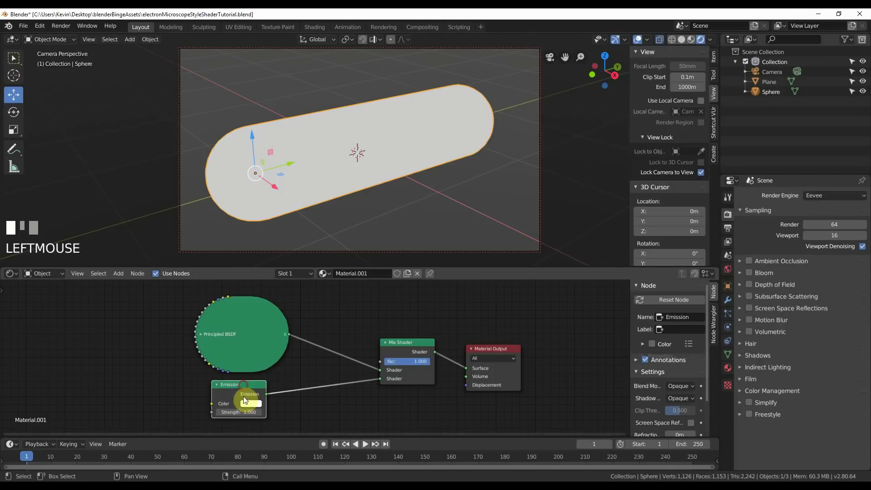
drag(248, 340, 241, 370)
middle_drag(334, 337, 338, 363)
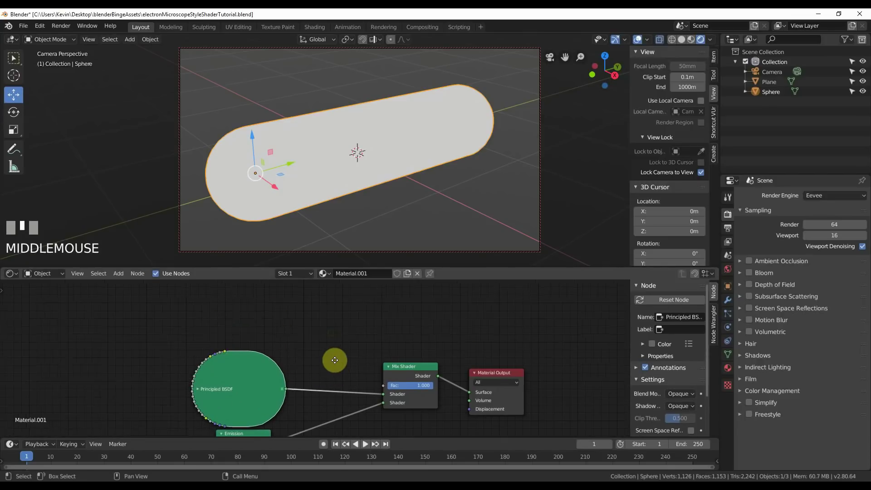
Add a Layer Weight node and connect its Fresnel output to the Mix Shader's Fac.
click(417, 373)
drag(418, 372, 422, 360)
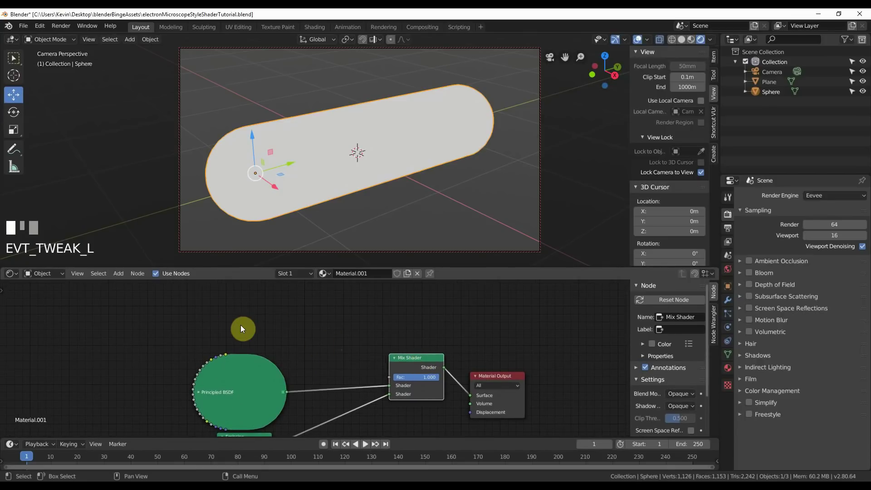
key(shift+a)
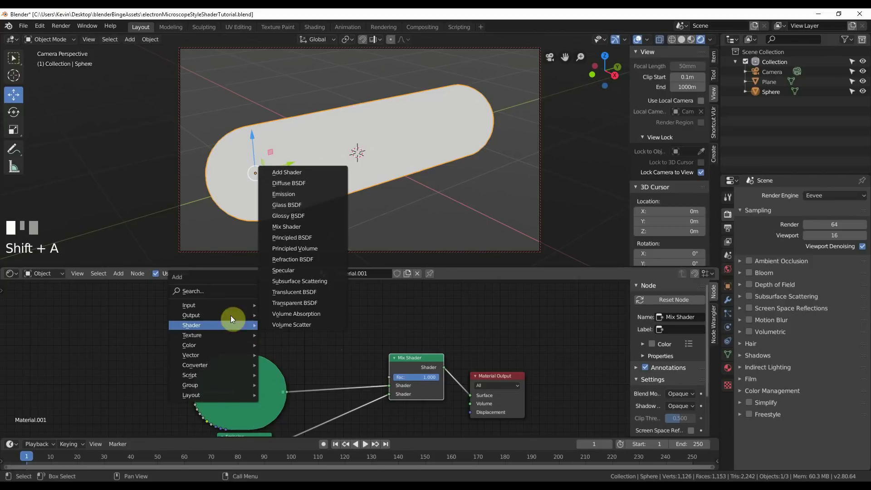
mouse_move(212, 305)
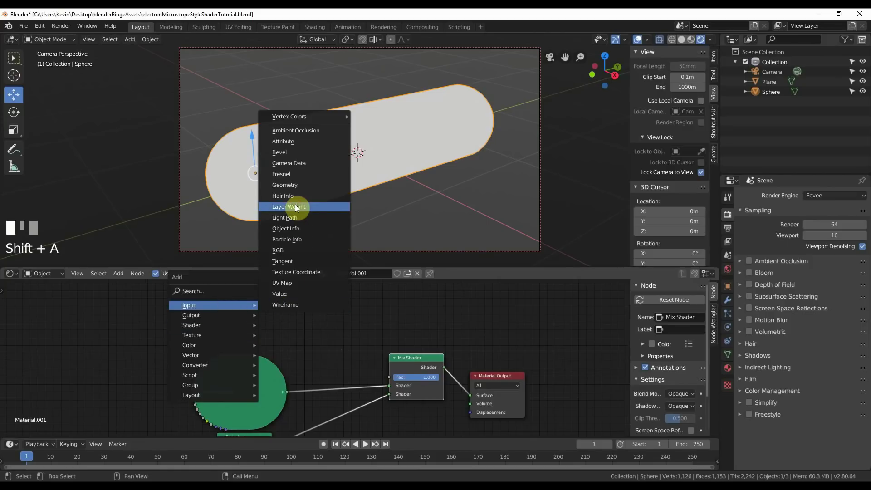
click(295, 206)
click(216, 304)
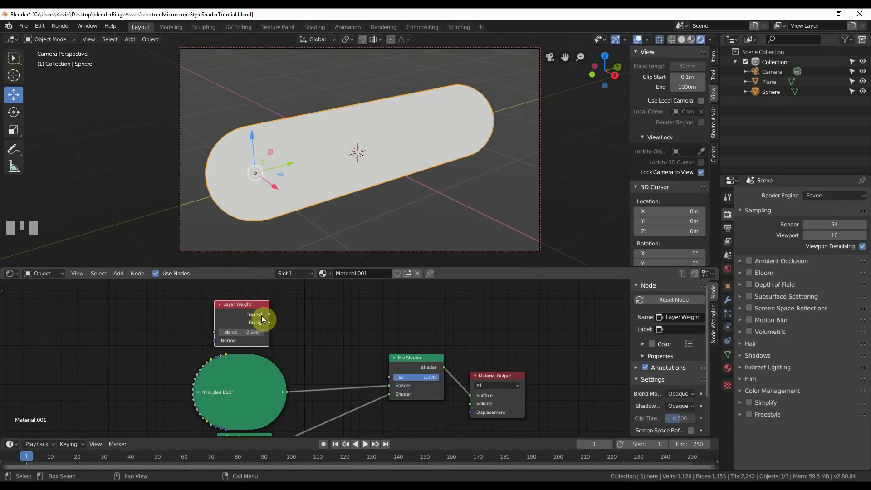
drag(270, 313, 267, 320)
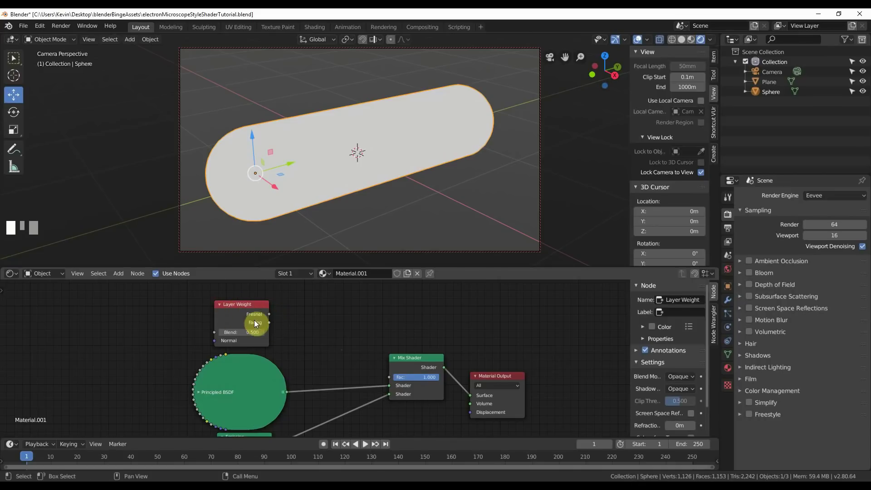
drag(269, 314, 394, 377)
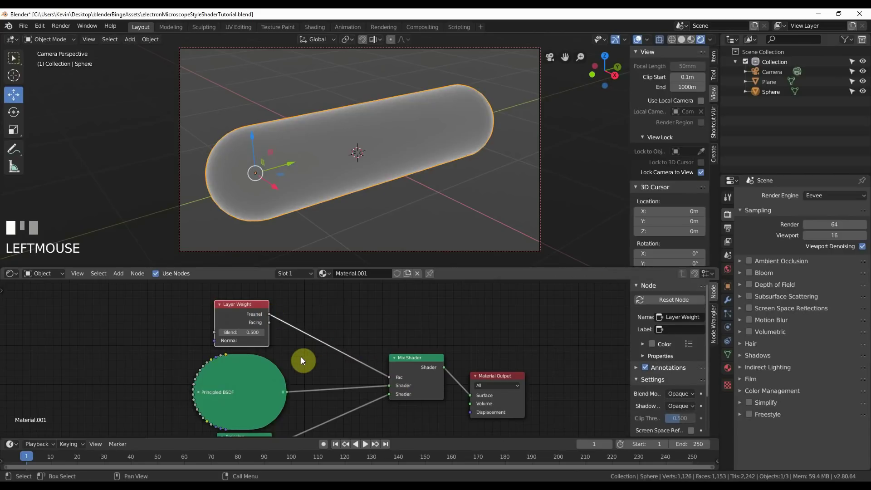
Set the Layer Weight Blend to 0.200 for brighter glowing edges.
mouse_move(301, 357)
middle_down()
mouse_move(328, 355)
mouse_move(341, 378)
mouse_move(349, 356)
mouse_move(340, 342)
middle_up()
scroll(342, 381, up, 1)
scroll(340, 381, up, 1)
middle_drag(226, 305, 229, 347)
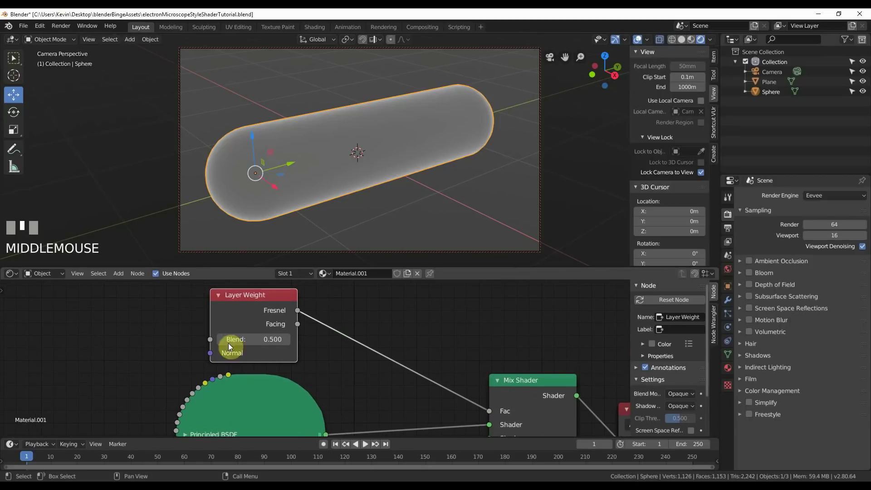
drag(229, 344, 200, 344)
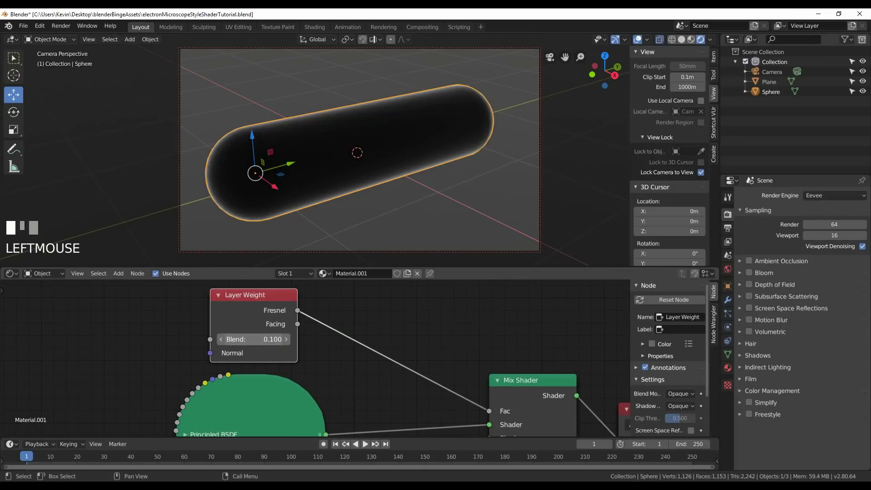
drag(254, 339, 272, 340)
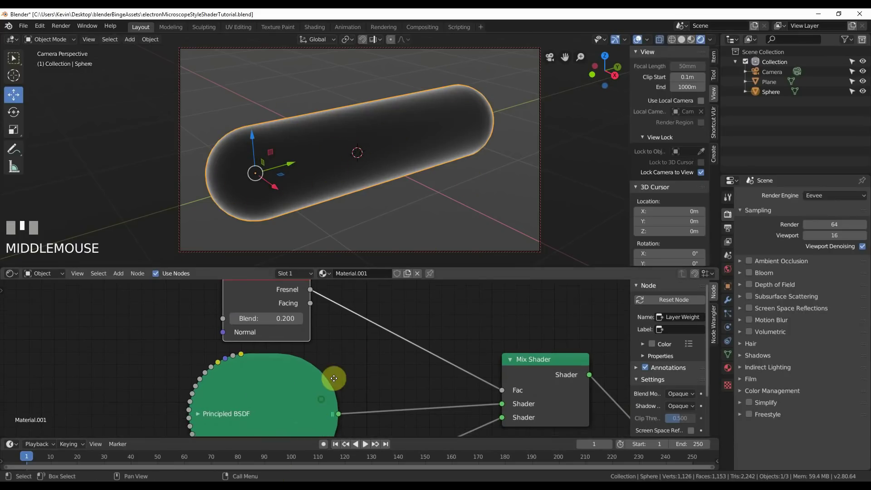
middle_drag(318, 400, 331, 380)
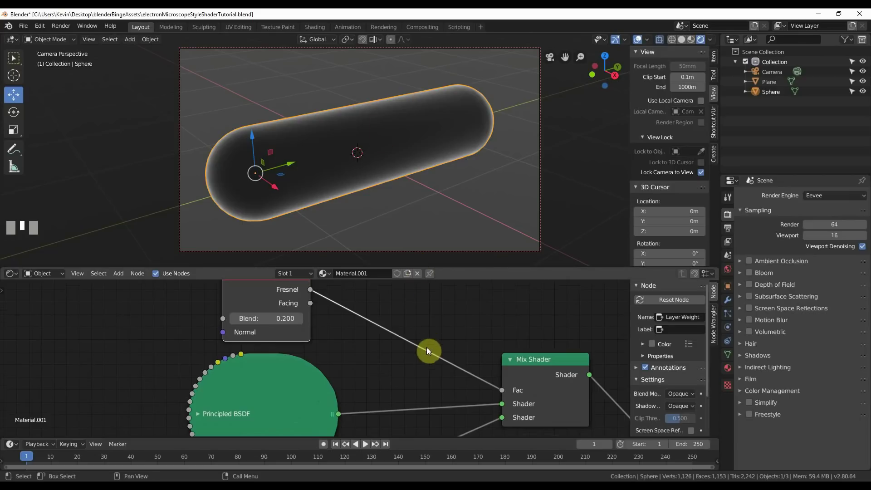
scroll(401, 377, down, 2)
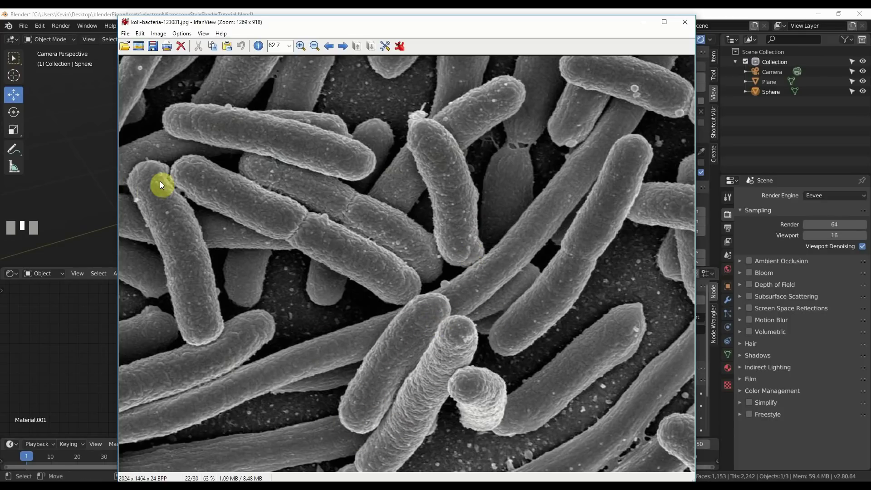
click(644, 22)
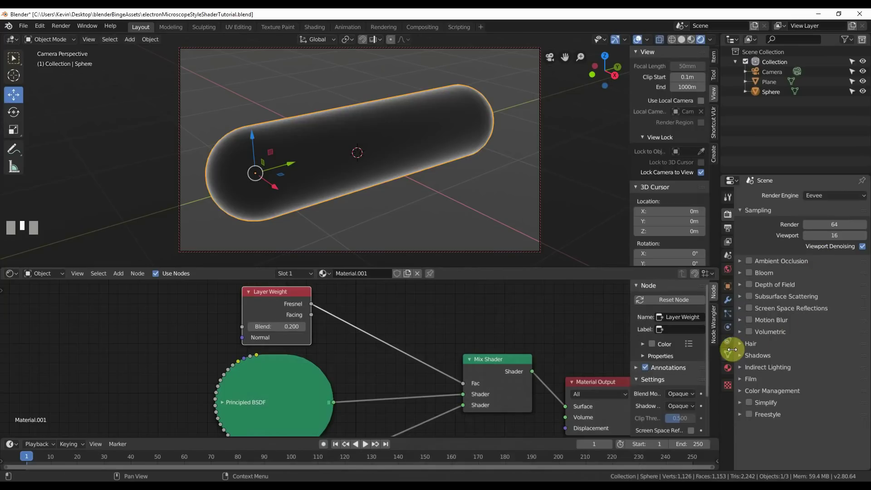
Add a level-3 Subdivision Surface with Ctrl+3 and set its Render levels to 3.
click(727, 301)
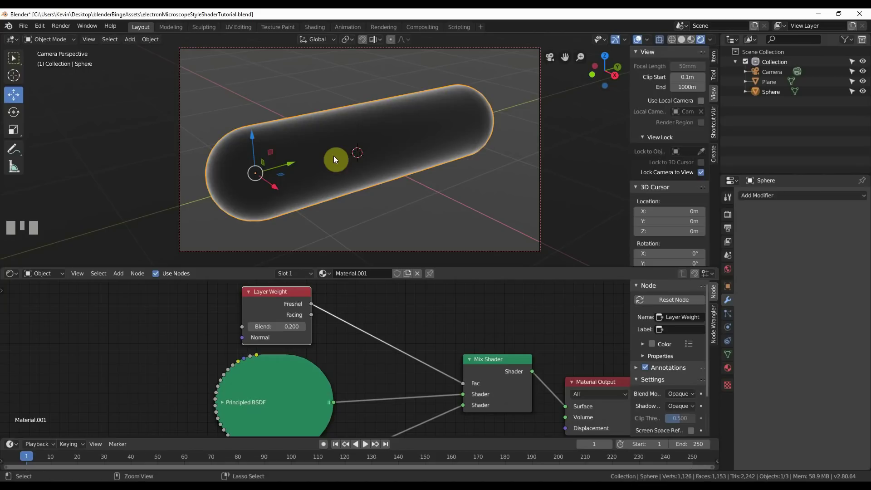
key(ctrl+3)
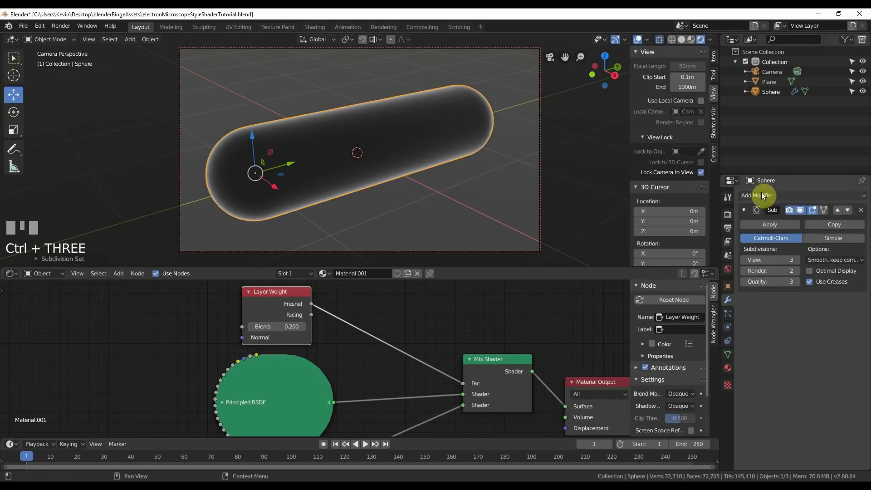
click(799, 261)
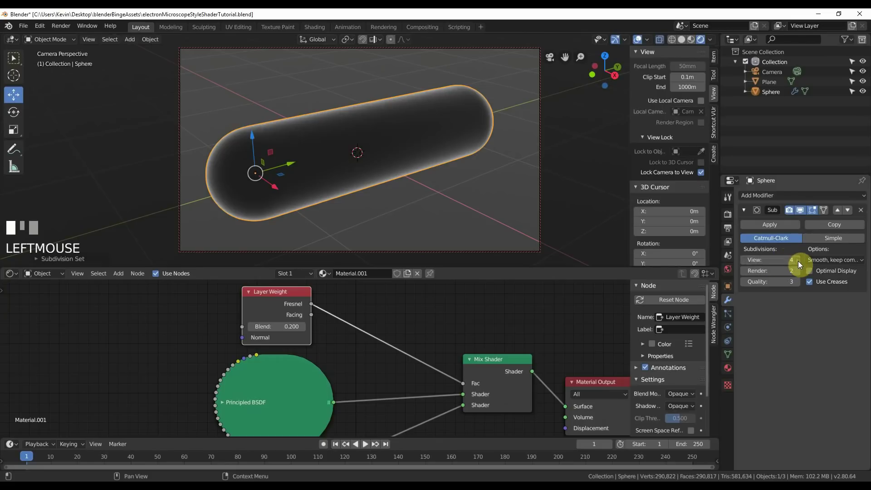
click(808, 282)
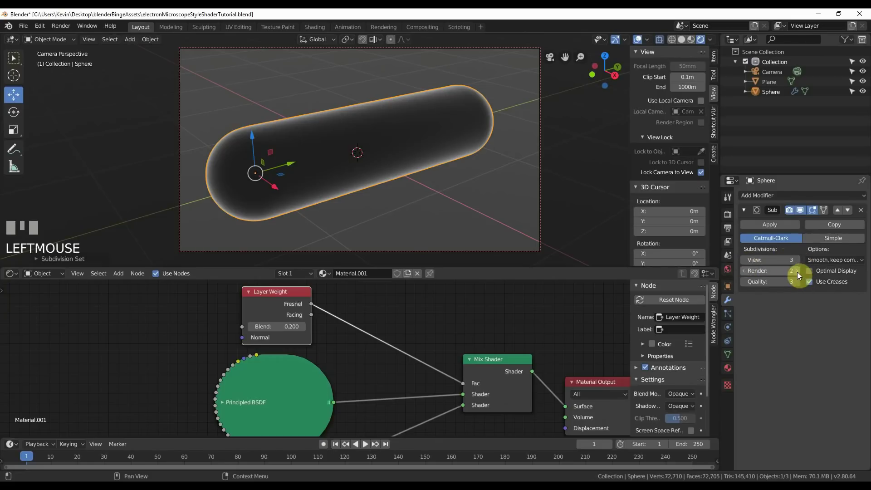
click(797, 271)
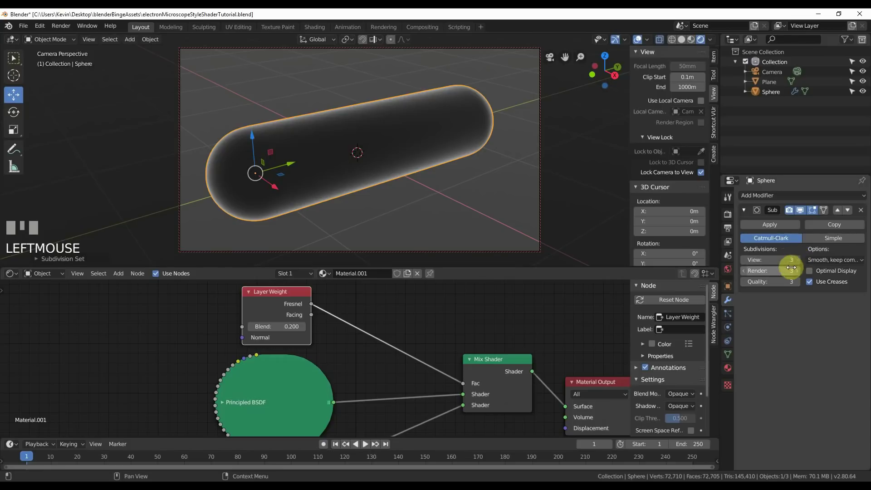
Add a Displace modifier with a new Clouds texture.
click(747, 197)
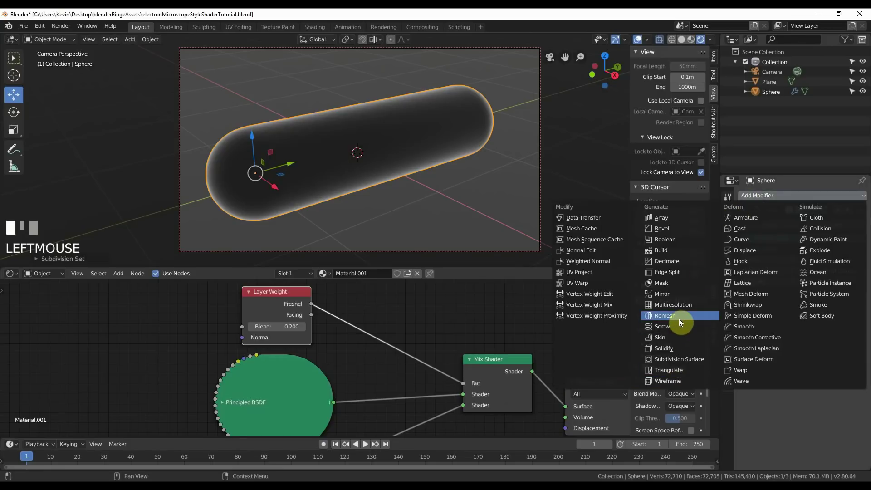
click(747, 250)
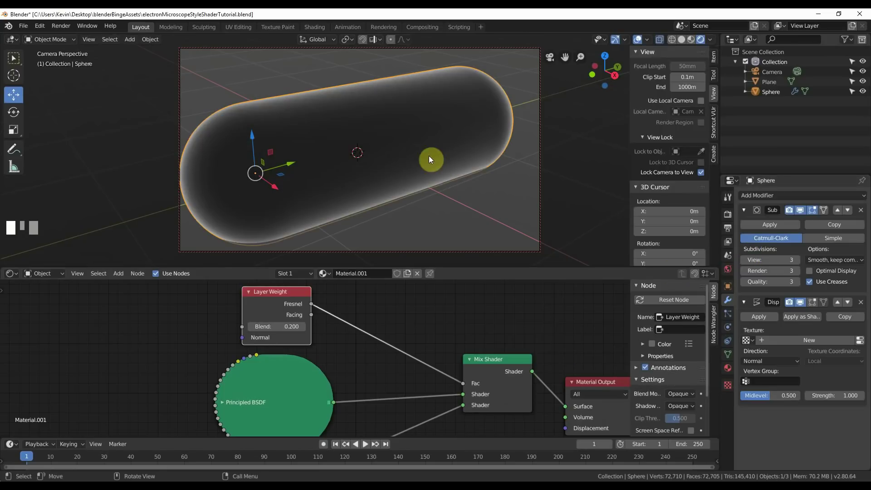
click(813, 345)
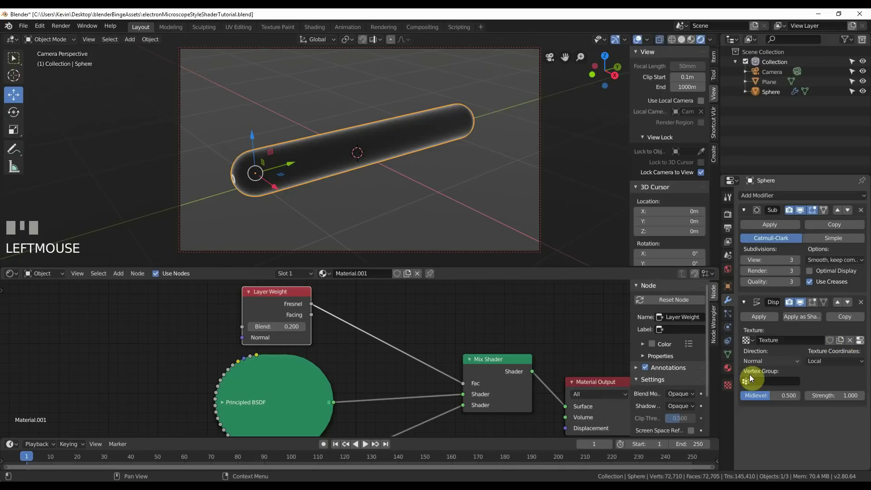
click(728, 384)
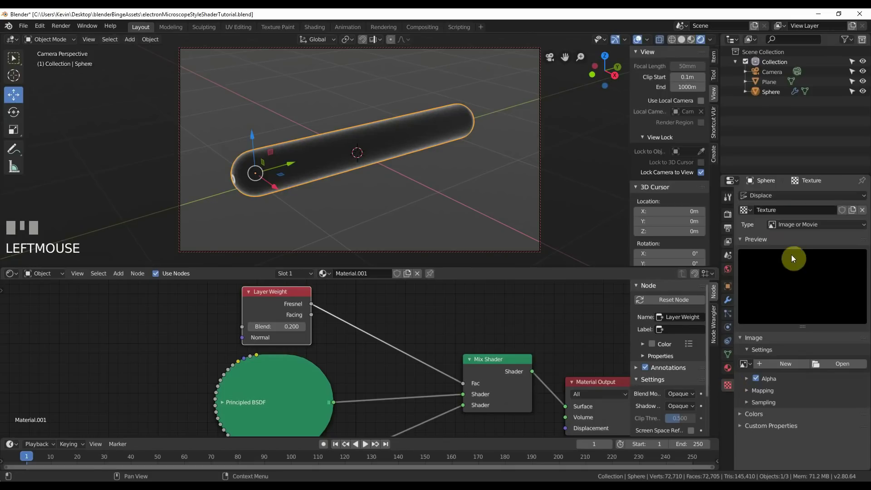
click(770, 225)
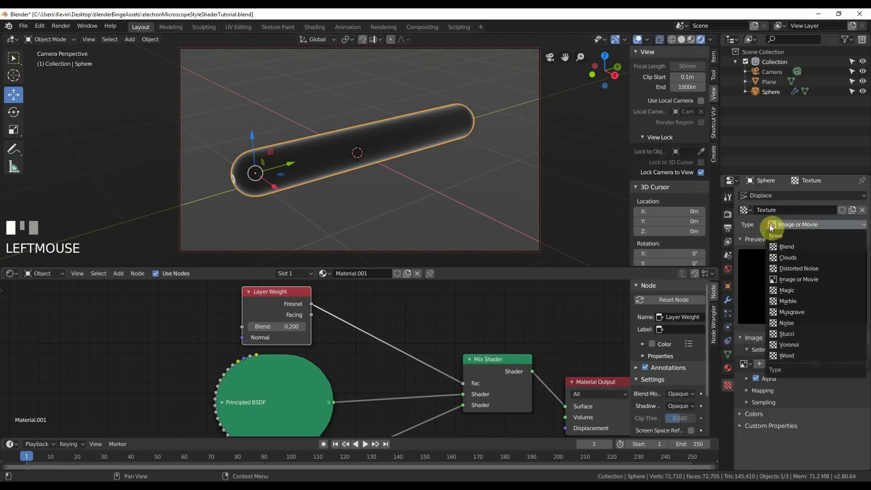
click(779, 260)
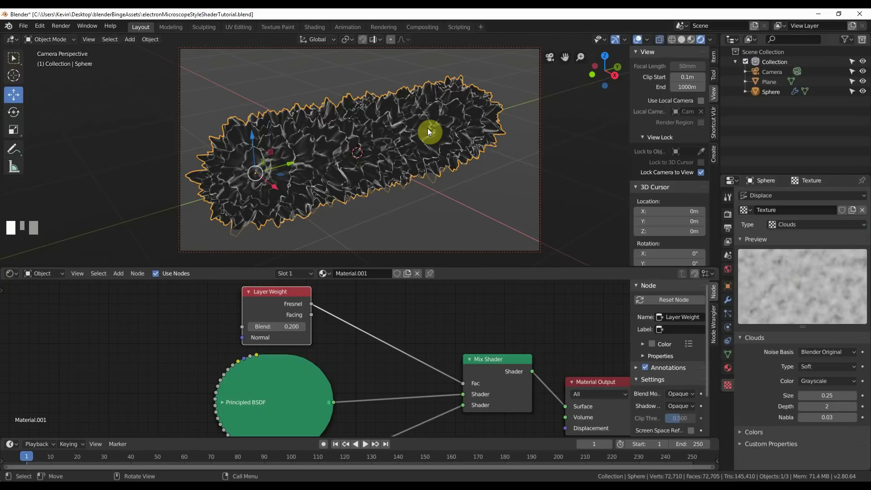
Set the Displace strength to -0.2 and check the bacteria reference photo.
click(728, 301)
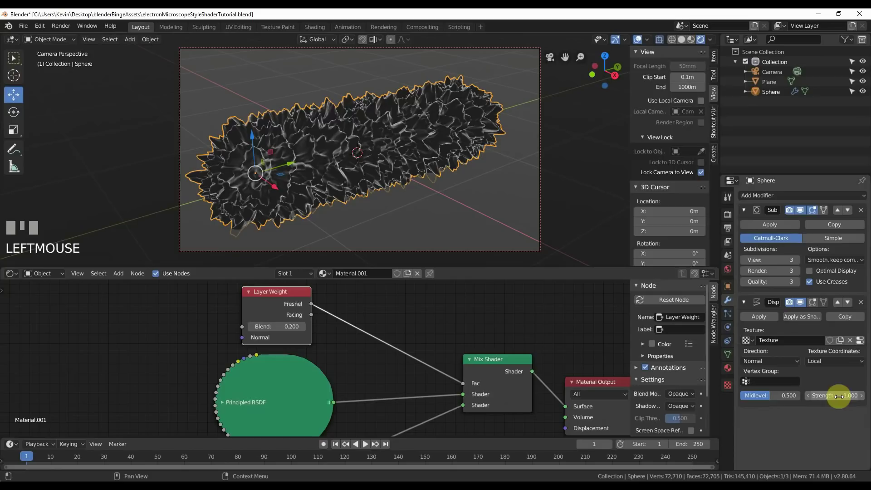
drag(839, 396, 780, 397)
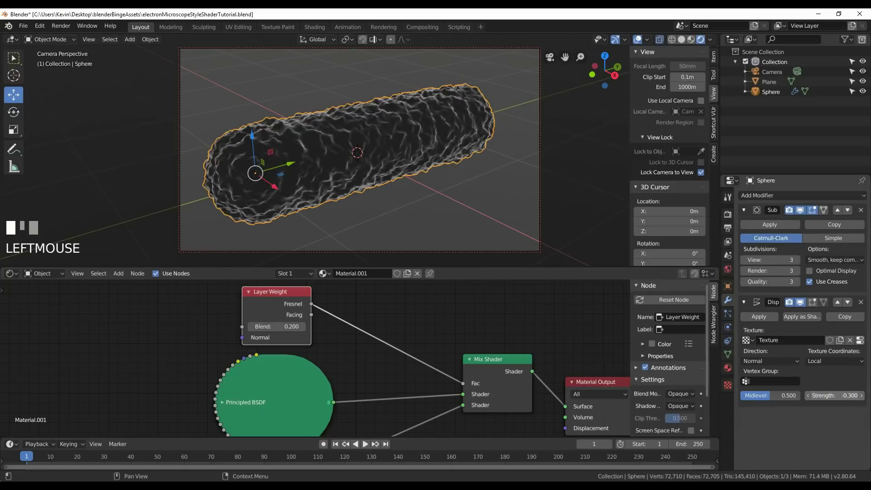
drag(835, 396, 844, 396)
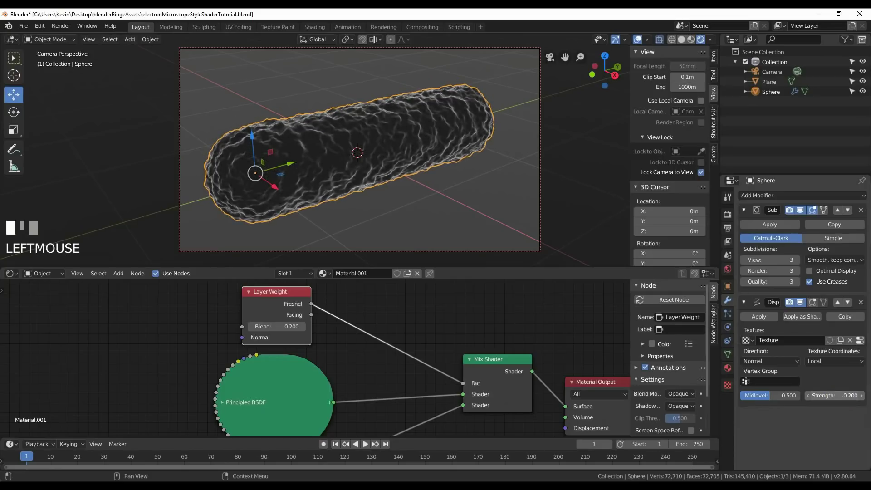
key(alt+Tab)
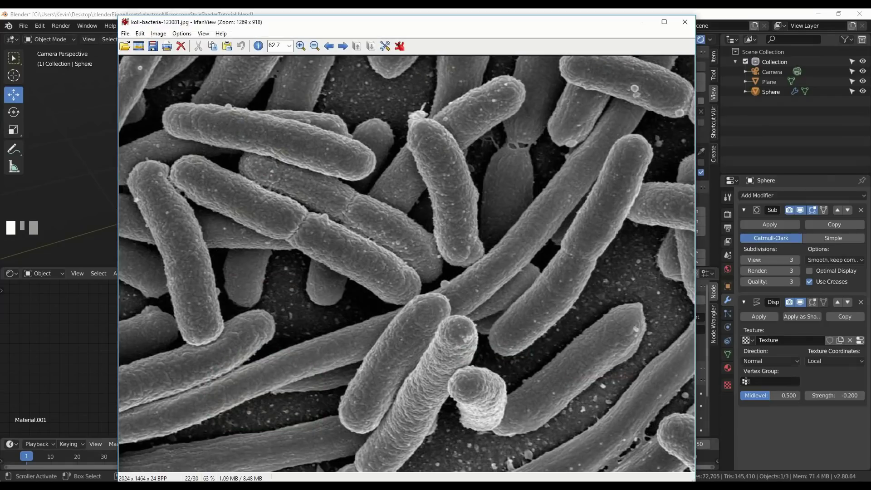
Raise the Emission Strength to about 2.5.
key(alt+Tab)
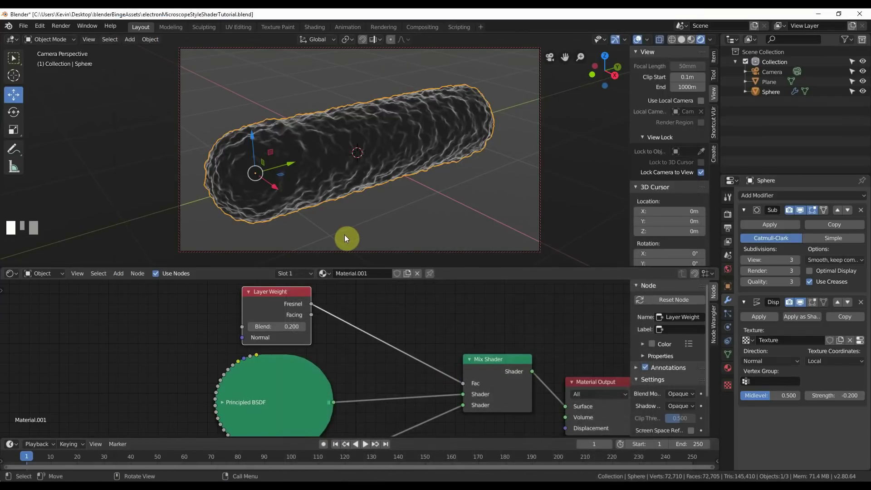
middle_drag(342, 362, 386, 307)
mouse_move(331, 416)
mouse_down()
mouse_move(372, 416)
mouse_move(317, 416)
mouse_up()
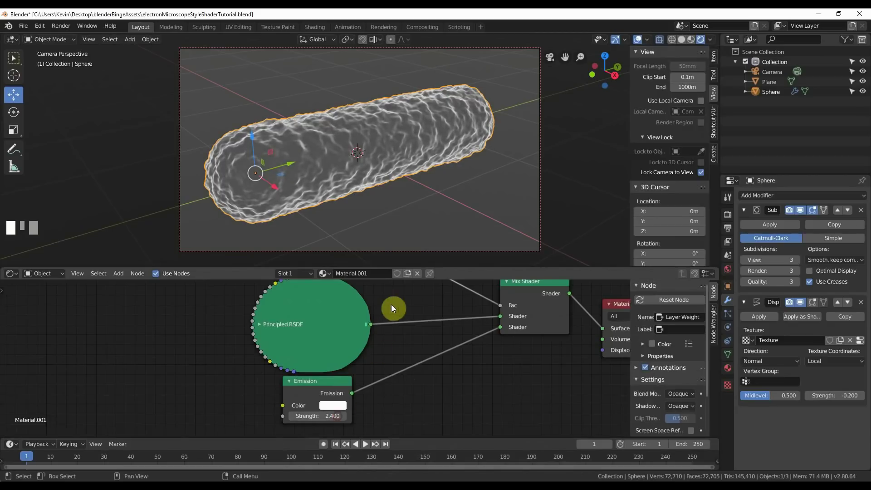
Try Layer Weight Blend values 1.2, 0 and 0.2, settling on 0.15.
middle_drag(391, 304, 438, 417)
scroll(417, 370, up, 2)
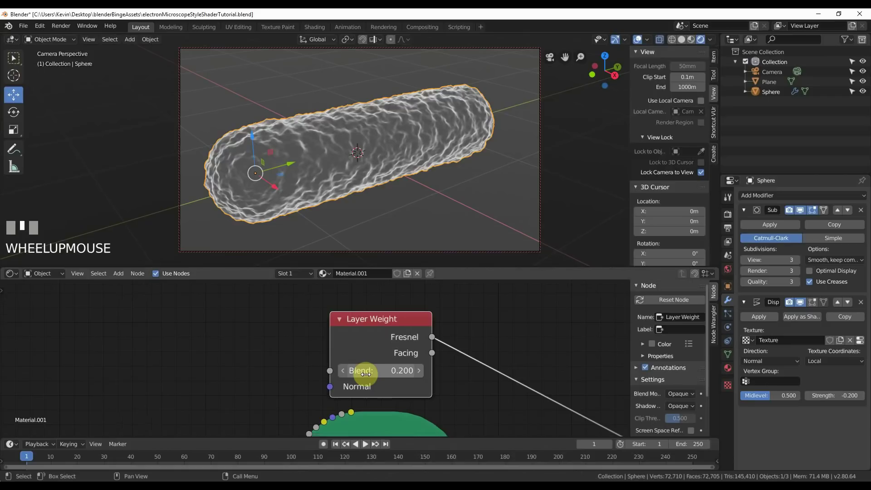
click(382, 372)
text(1)
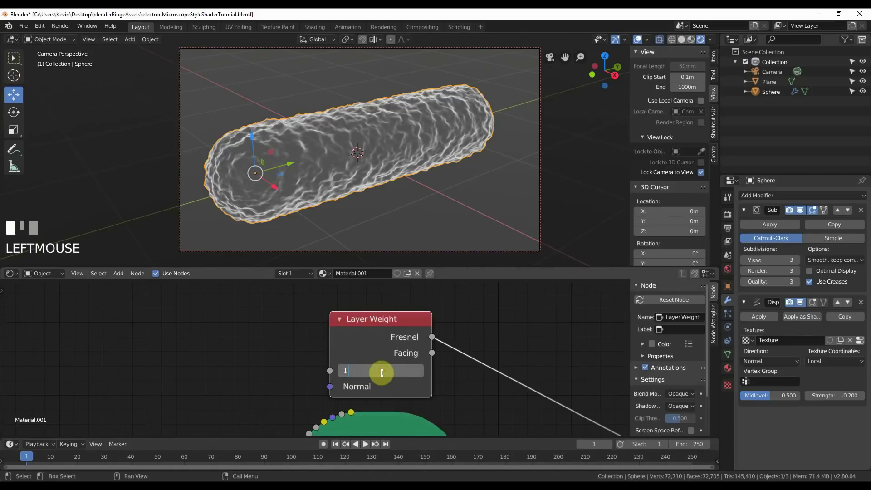
text(.2)
key(Return)
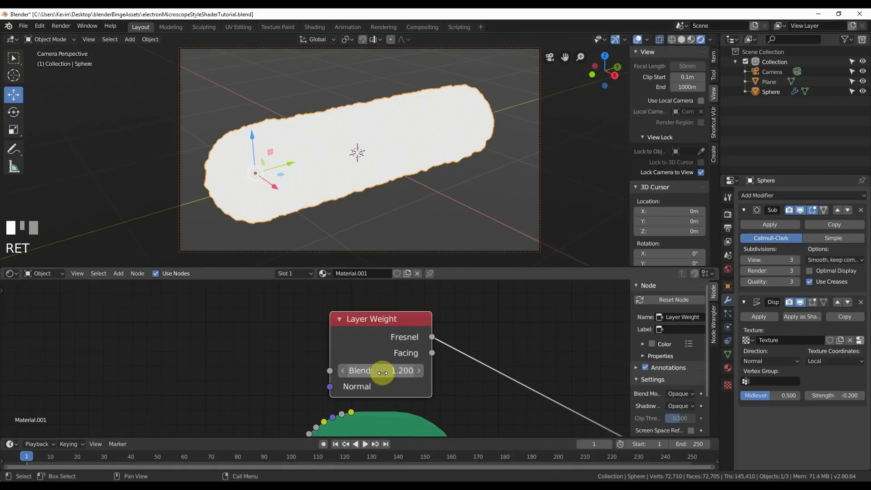
drag(383, 372, 345, 373)
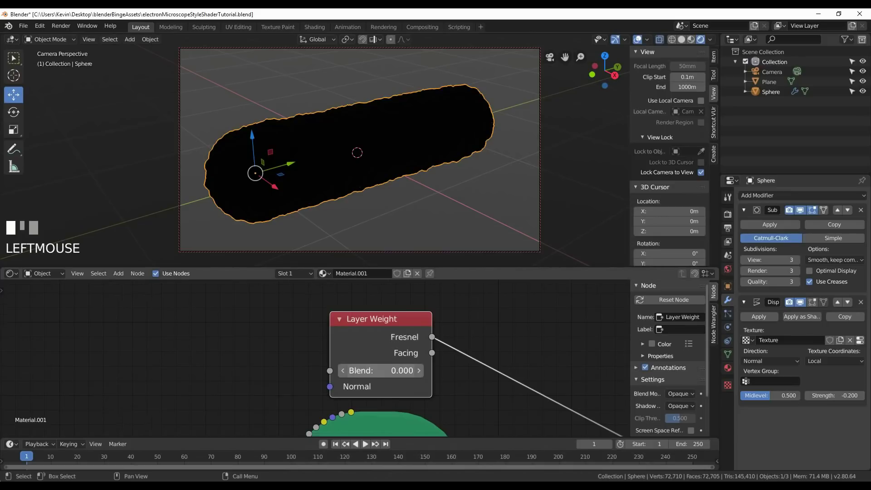
click(378, 372)
text(0.2)
key(Return)
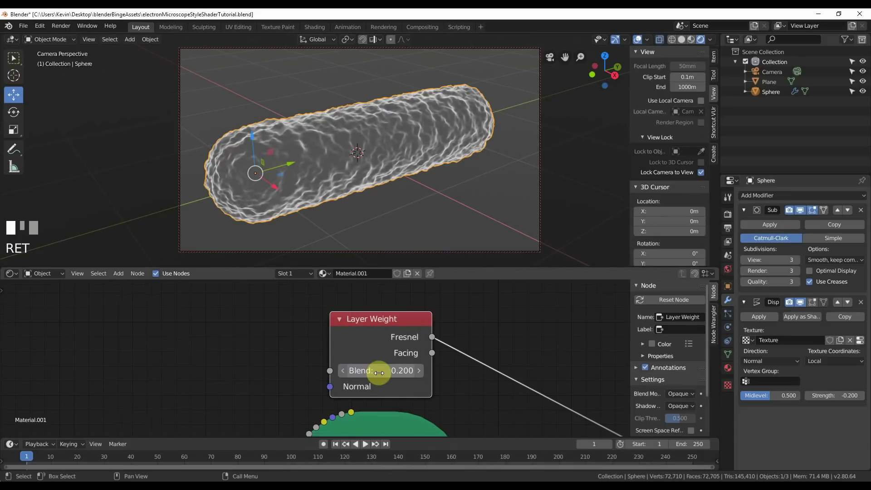
click(379, 372)
text(0.15)
key(Return)
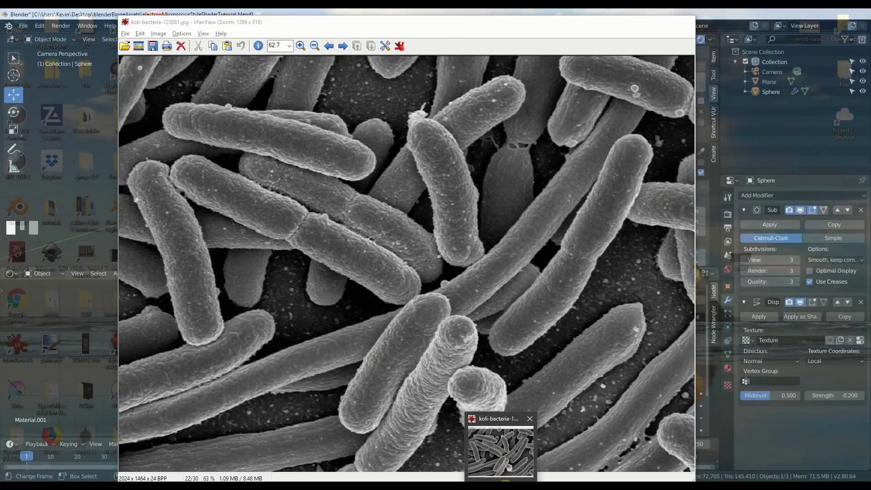
Bring the IrfanView bacteria micrograph to the front for comparison.
click(501, 452)
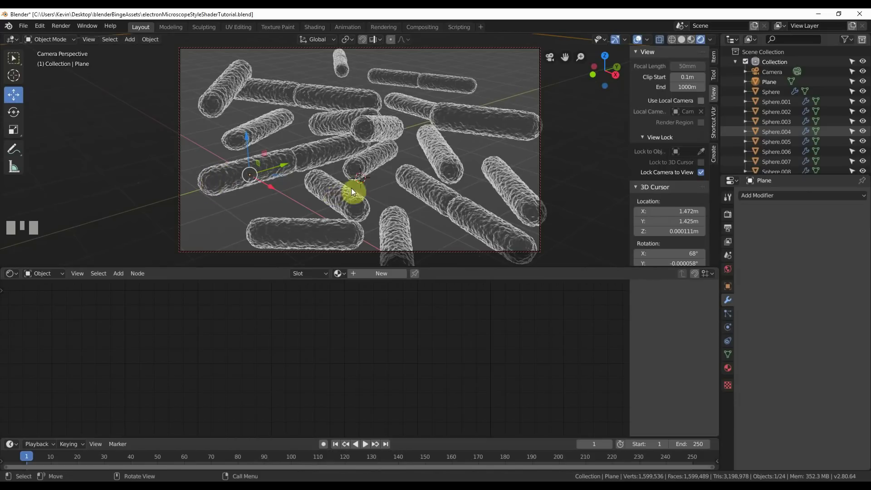
Select one capsule and change its Displace strength from -0.2 to 0.2.
click(341, 195)
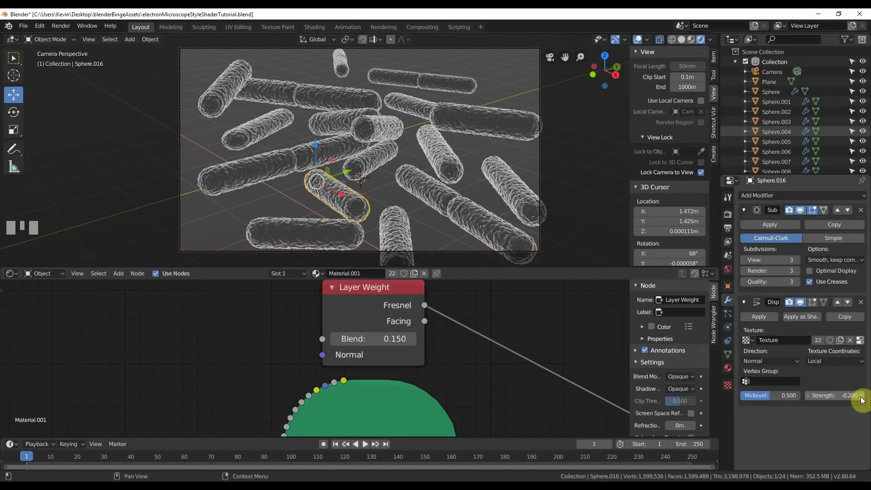
click(862, 399)
click(862, 400)
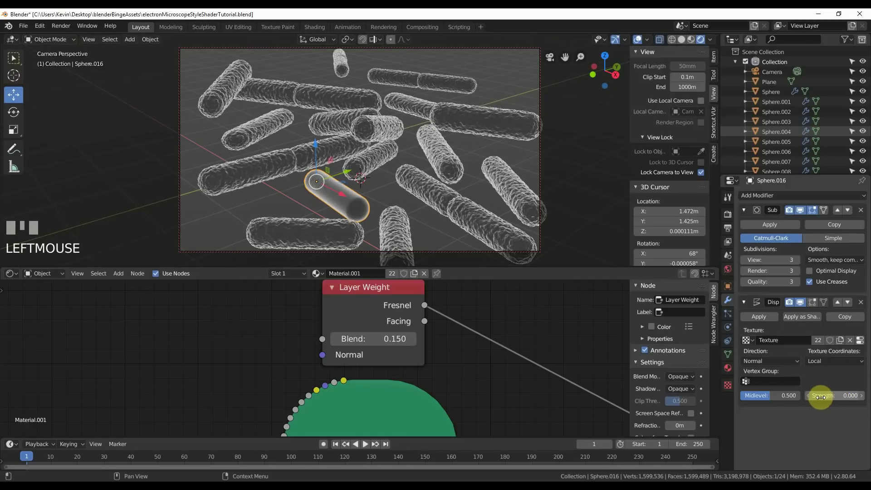
mouse_move(821, 397)
mouse_down()
mouse_move(840, 397)
mouse_move(830, 395)
mouse_up()
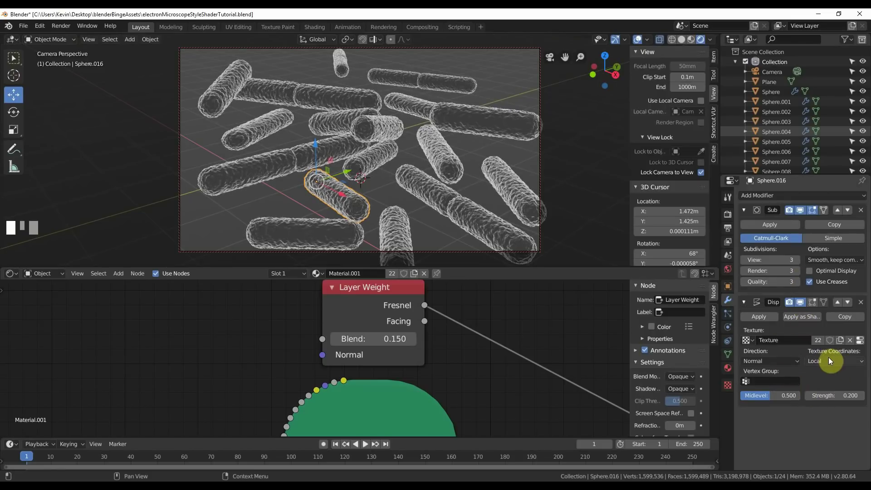
Enlarge the shared Clouds texture size from 0.25 to 0.75, then select the Plane instead.
click(729, 386)
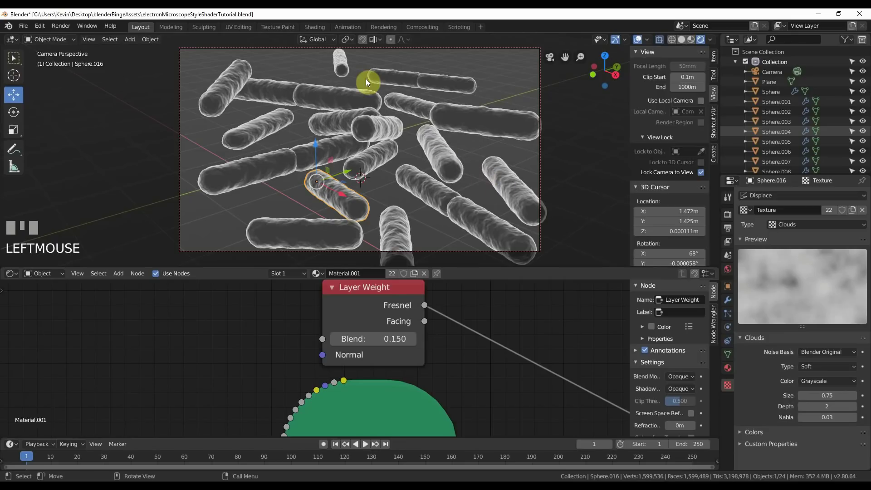
click(380, 209)
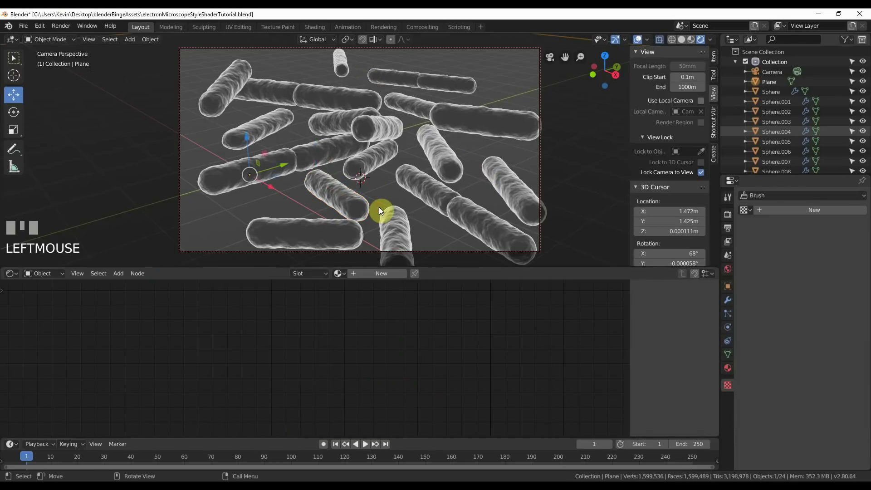